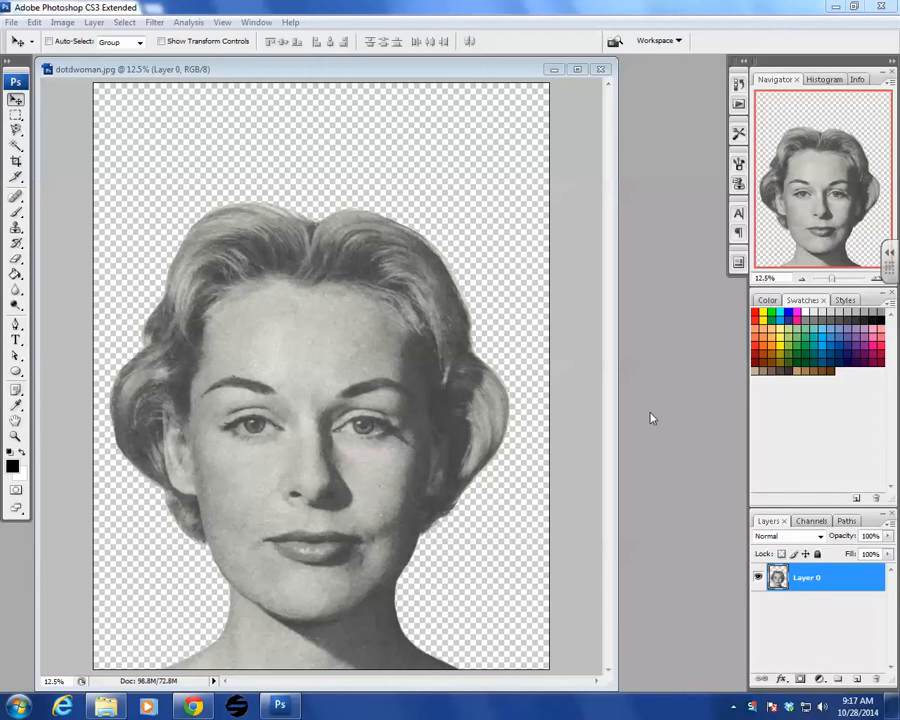
# Step: Switch to Chrome and filter Brusheezy's brushes to the CS3 version
pyautogui.click(195, 705)
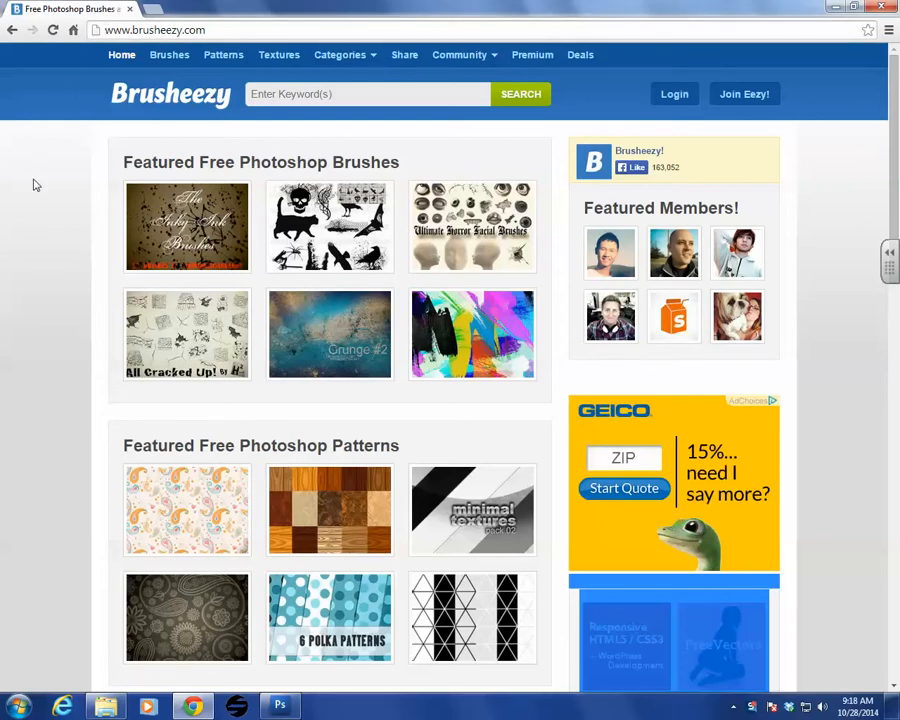
pyautogui.click(155, 62)
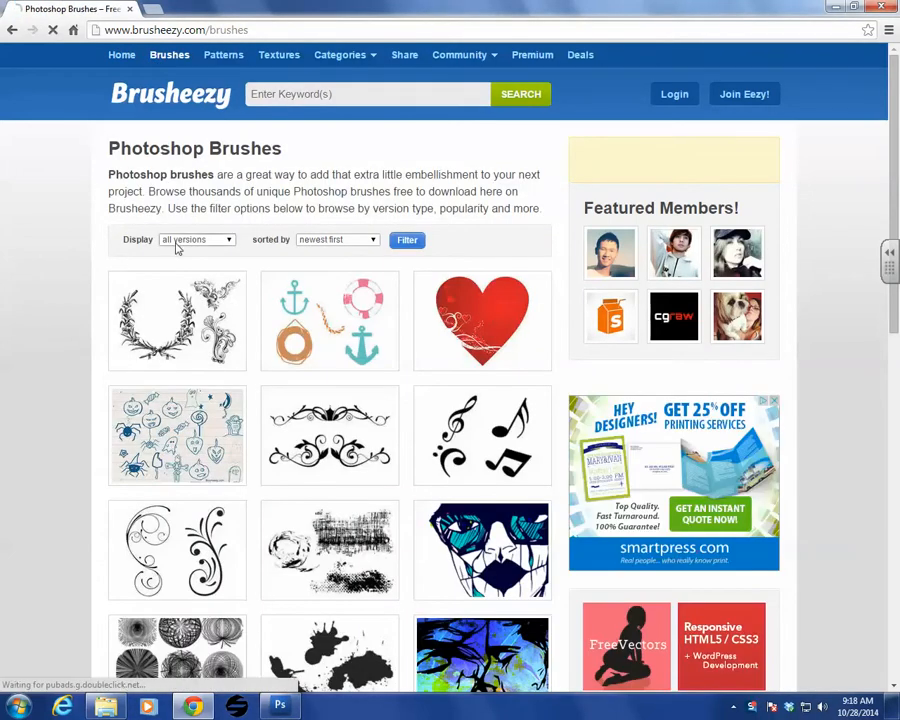
pyautogui.click(177, 242)
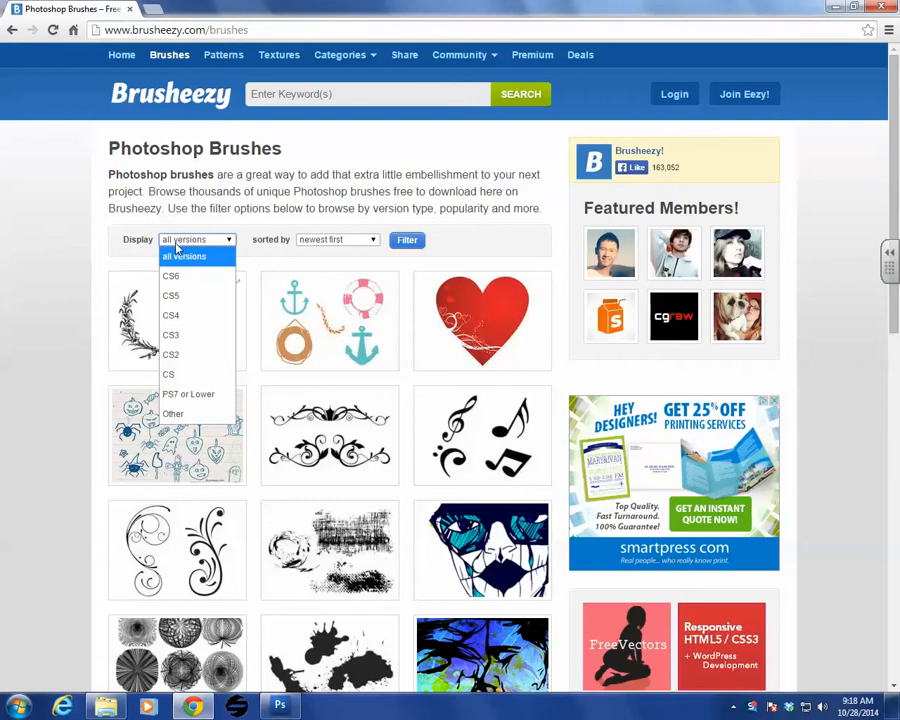
pyautogui.click(181, 336)
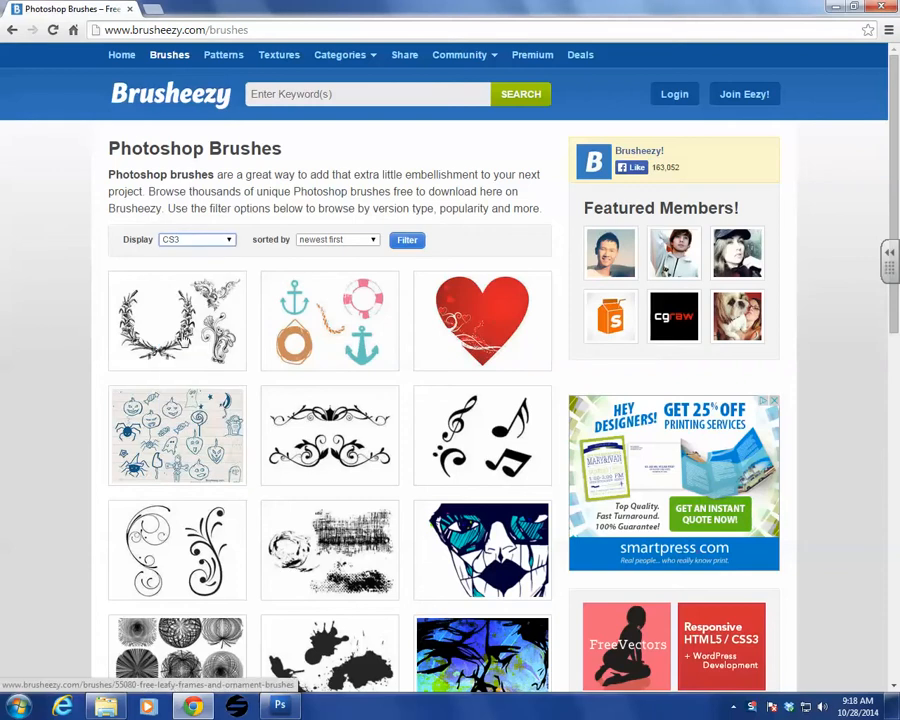
pyautogui.click(404, 244)
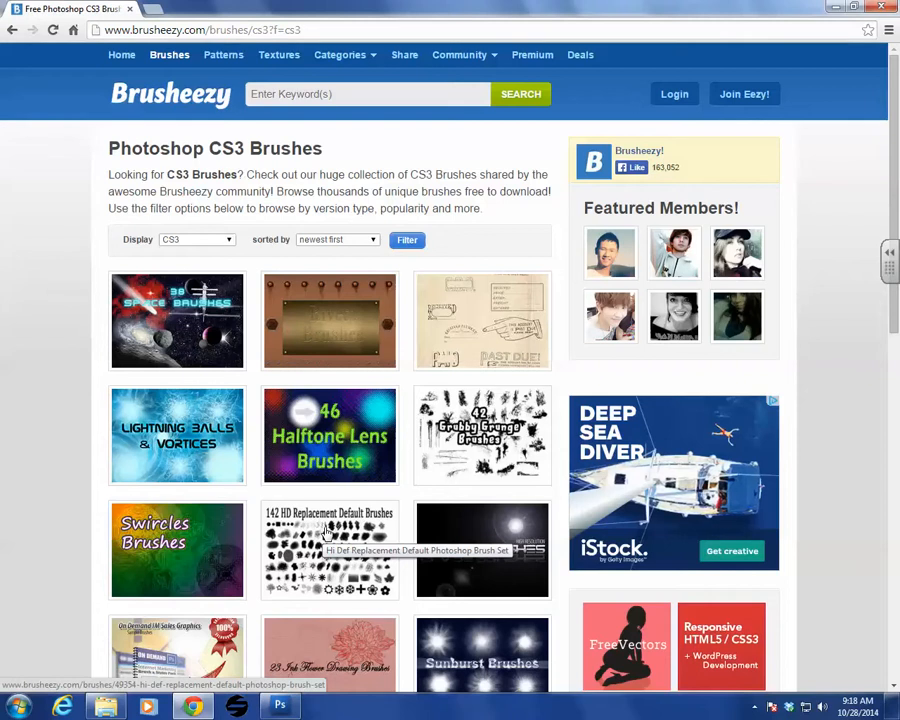
# Step: Find the Ink Drawing Flower Brushes set among the CS3 brushes and download it
pyautogui.scroll(-4, 326, 533)
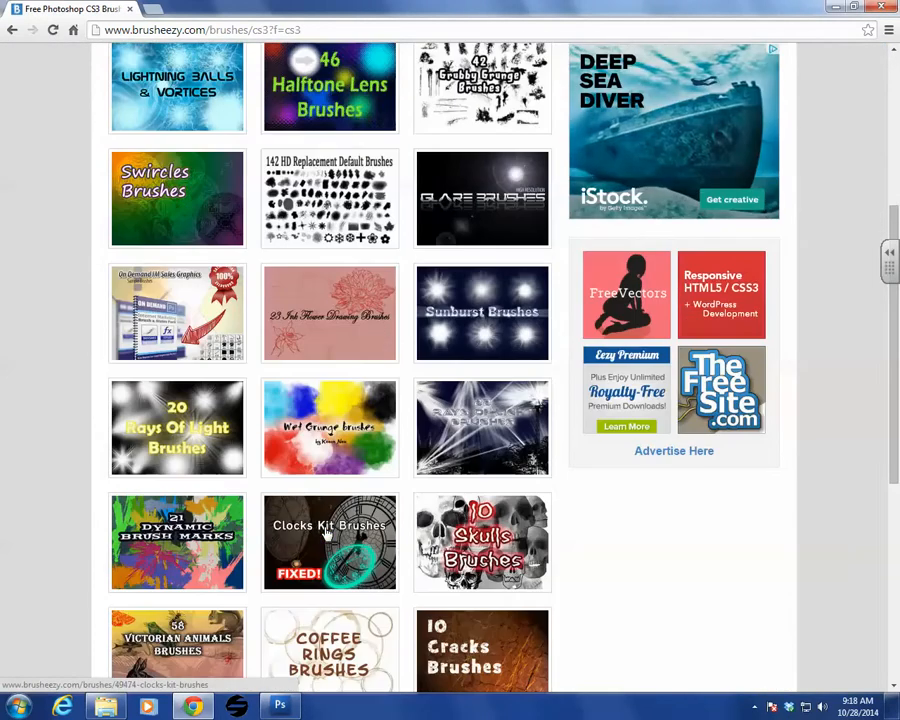
pyautogui.click(357, 307)
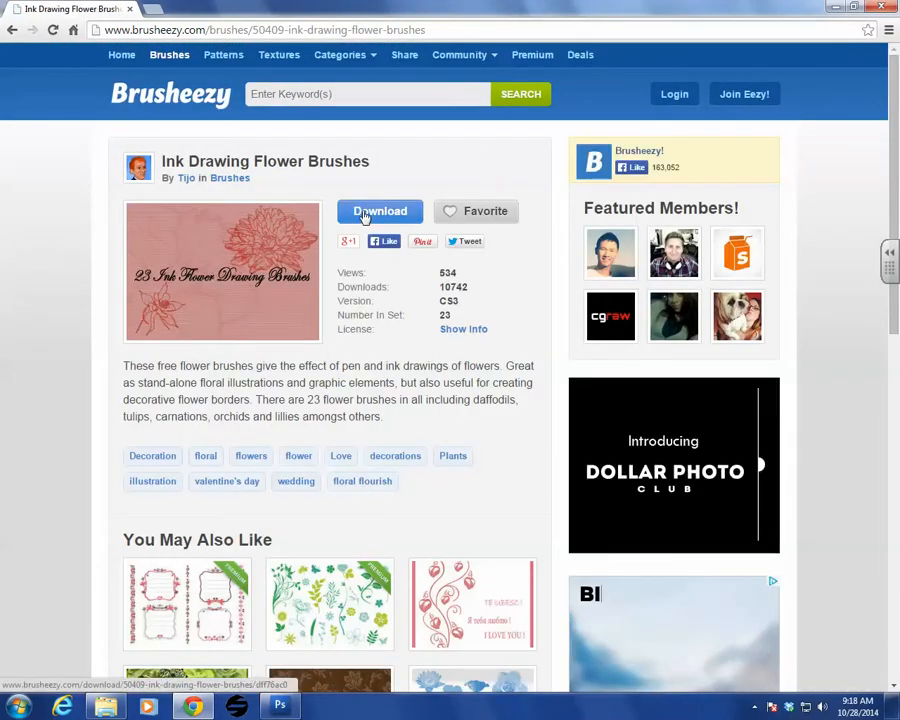
pyautogui.click(365, 215)
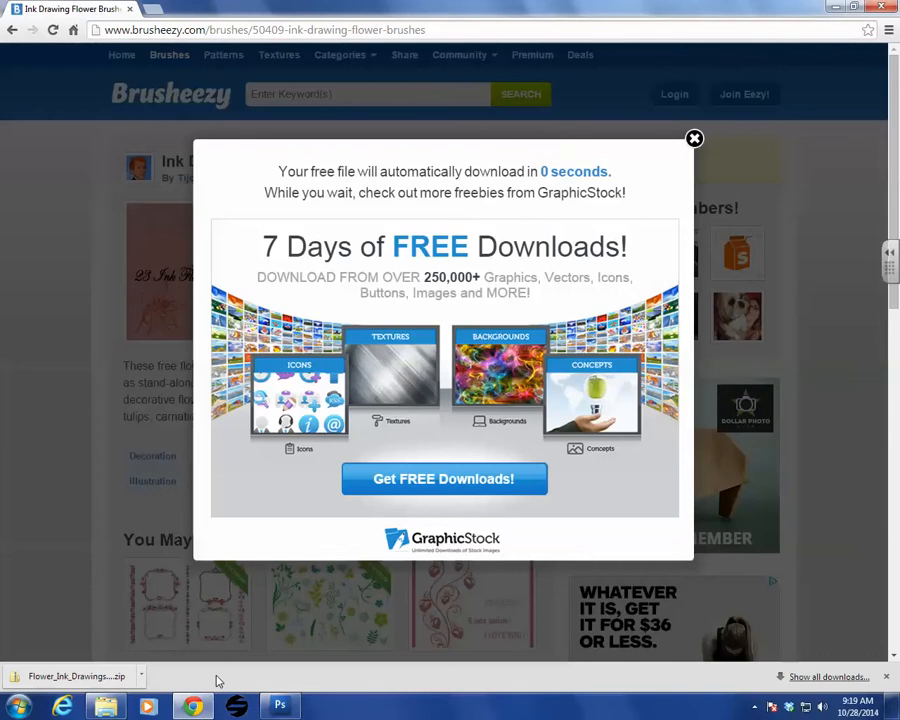
# Step: Show the downloaded Flower_Ink_Drawings_Brushes zip in its folder and extract it to the Desktop
pyautogui.click(142, 677)
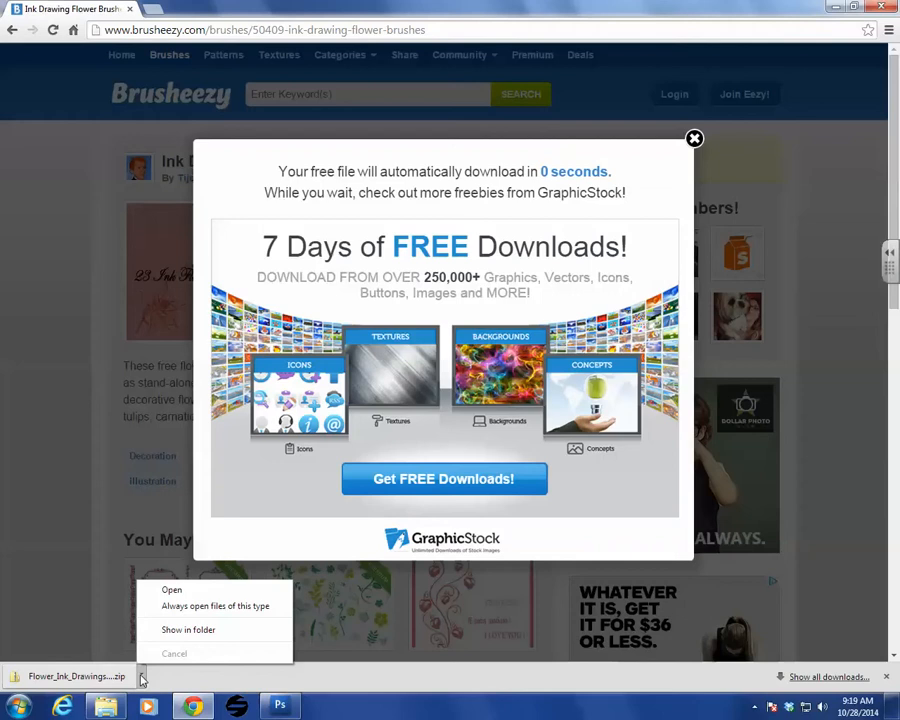
pyautogui.click(181, 636)
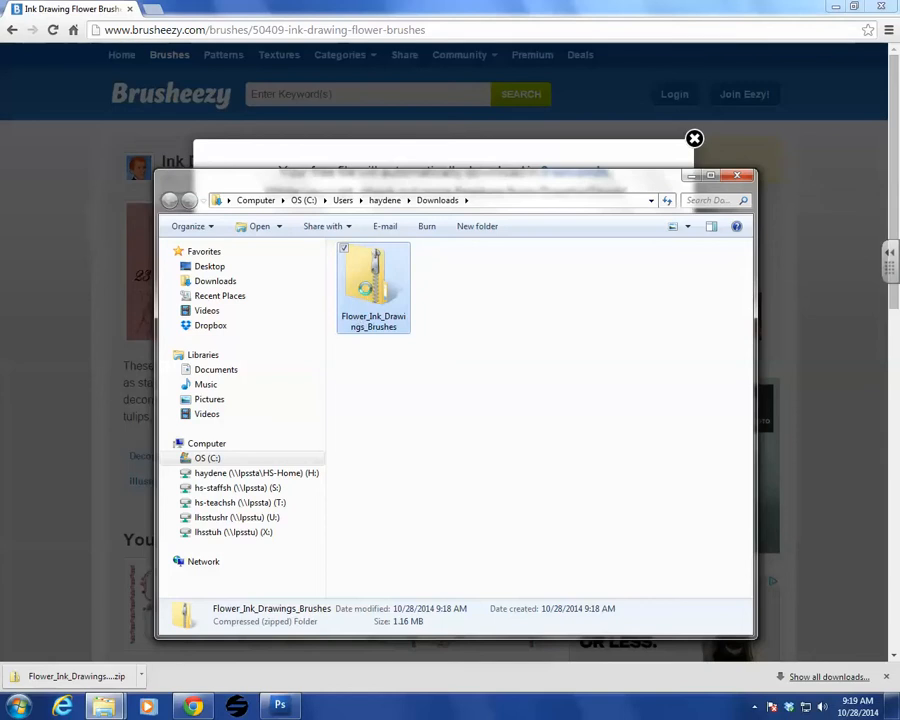
pyautogui.rightClick(368, 293)
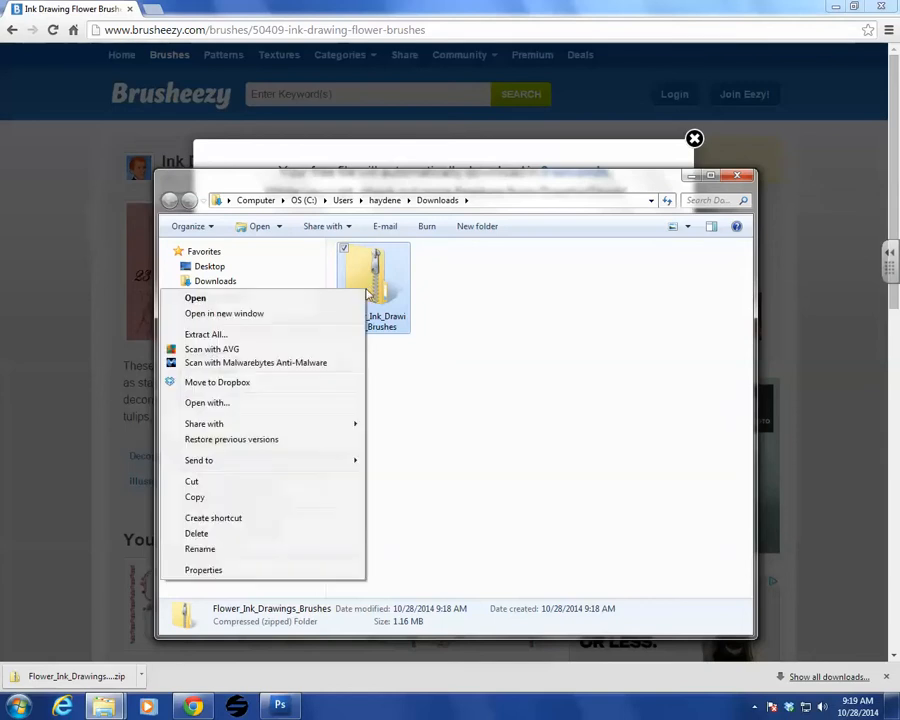
pyautogui.click(305, 334)
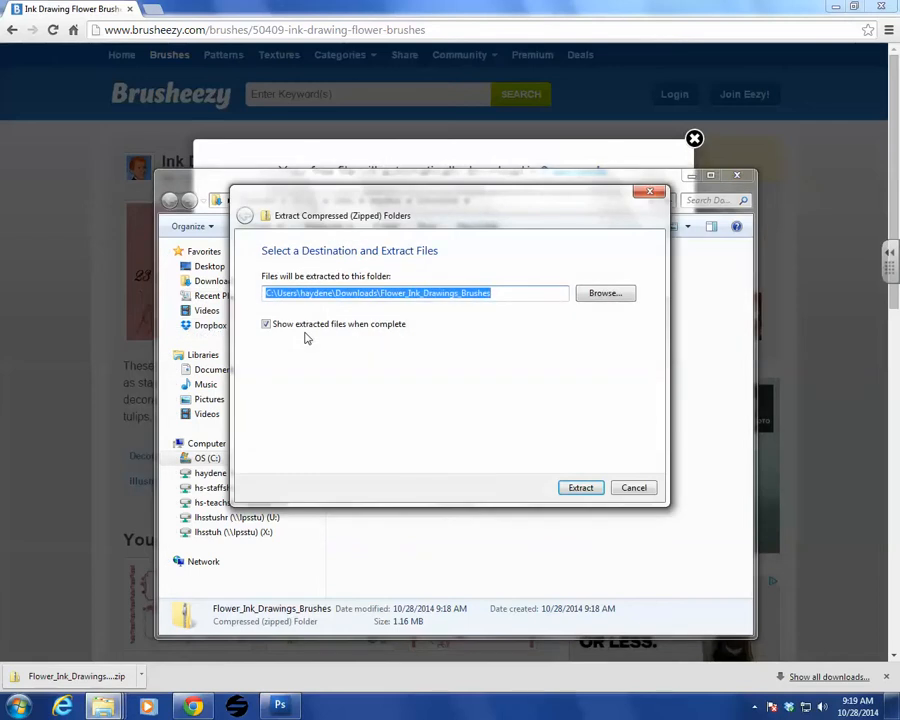
pyautogui.click(594, 296)
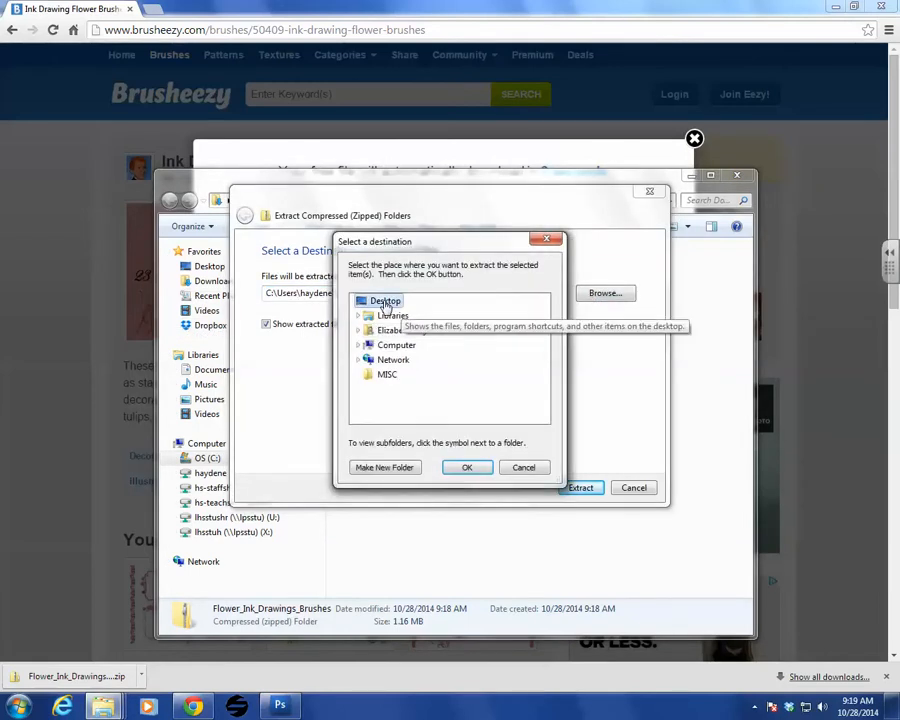
pyautogui.click(481, 469)
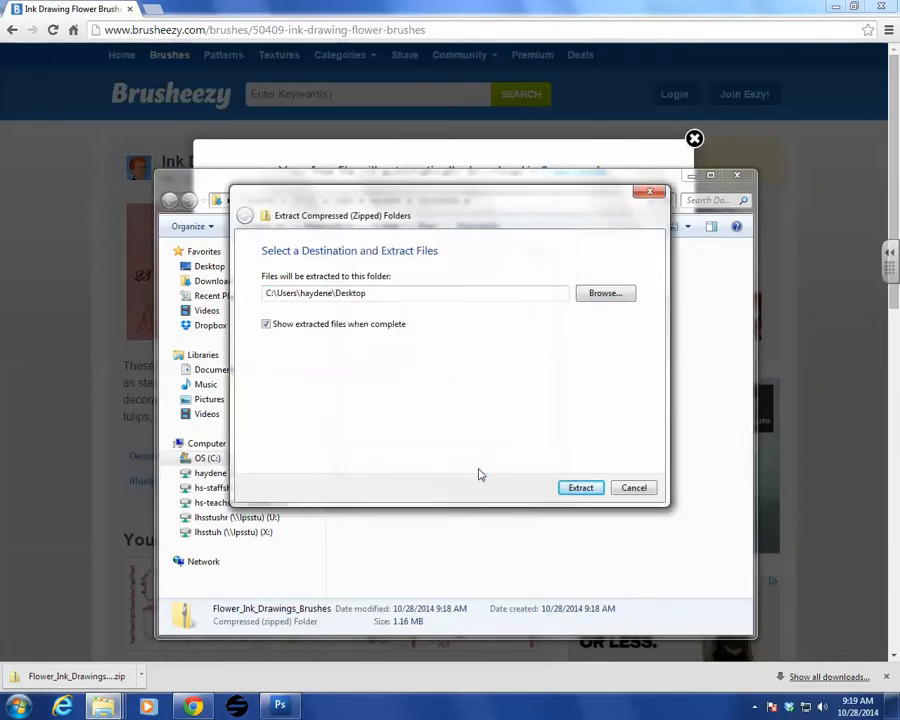
pyautogui.click(581, 489)
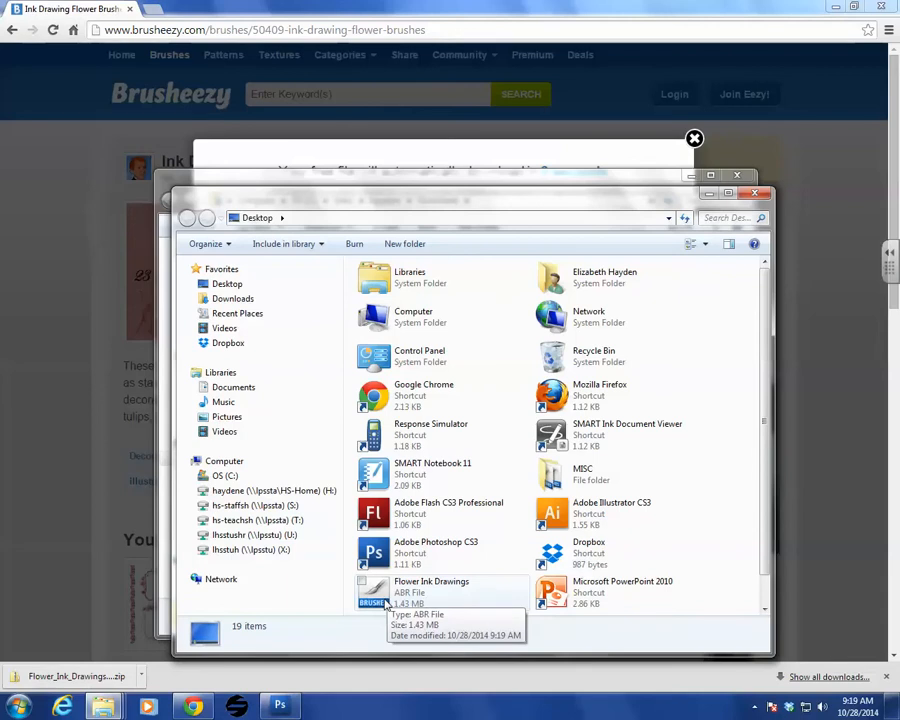
# Step: Close both folder windows and the download advertisement, and minimize the browser to return to Photoshop
pyautogui.click(755, 195)
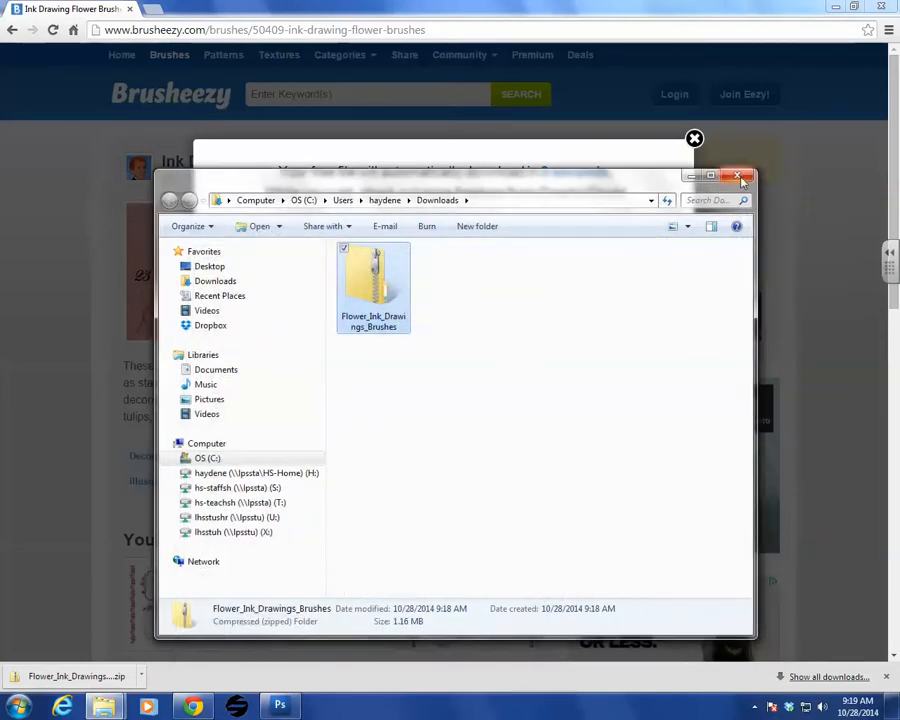
pyautogui.click(738, 176)
pyautogui.click(694, 140)
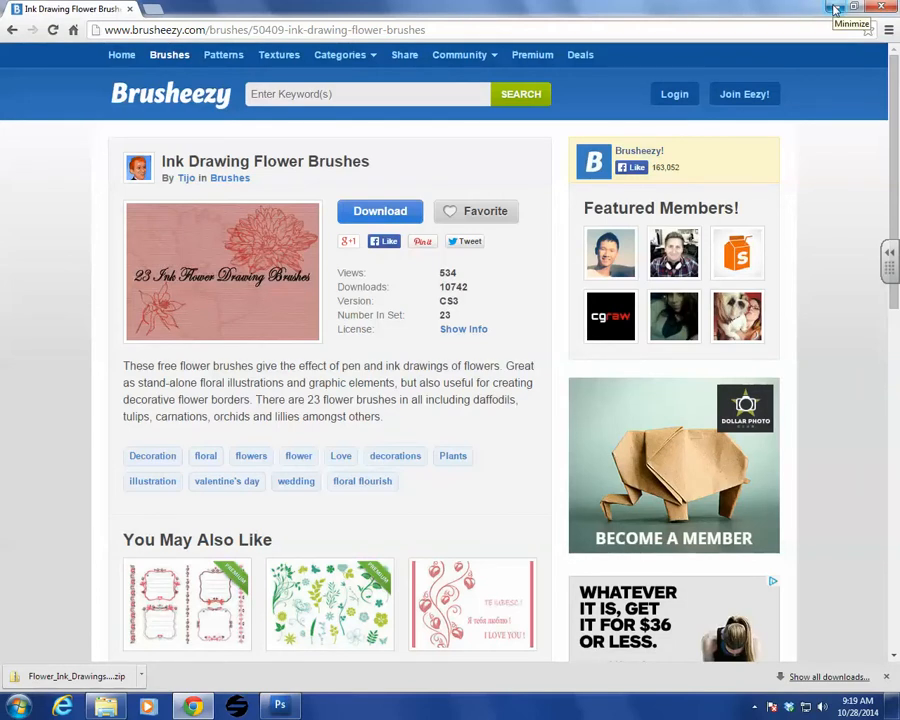
pyautogui.click(836, 9)
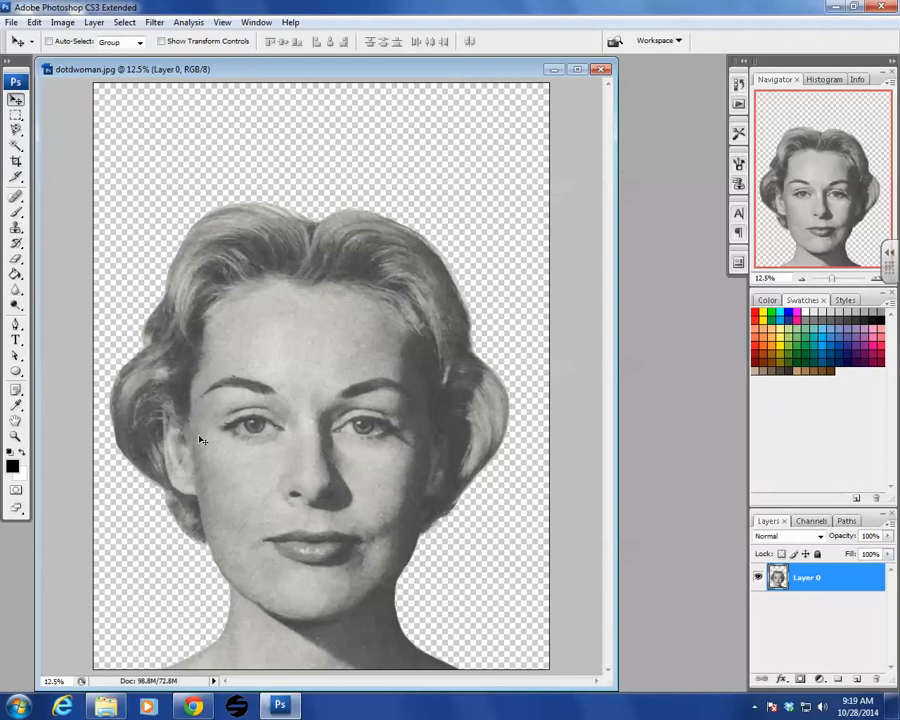
# Step: Load the Flower Ink Drawings brush file from the Desktop into the Brush tool's presets
pyautogui.click(16, 213)
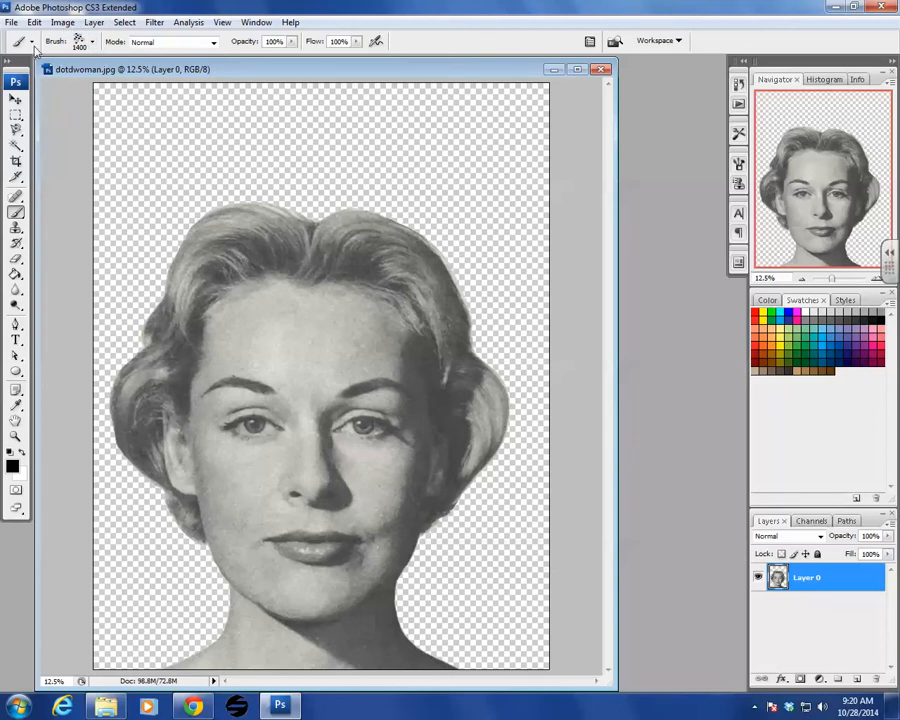
pyautogui.click(94, 45)
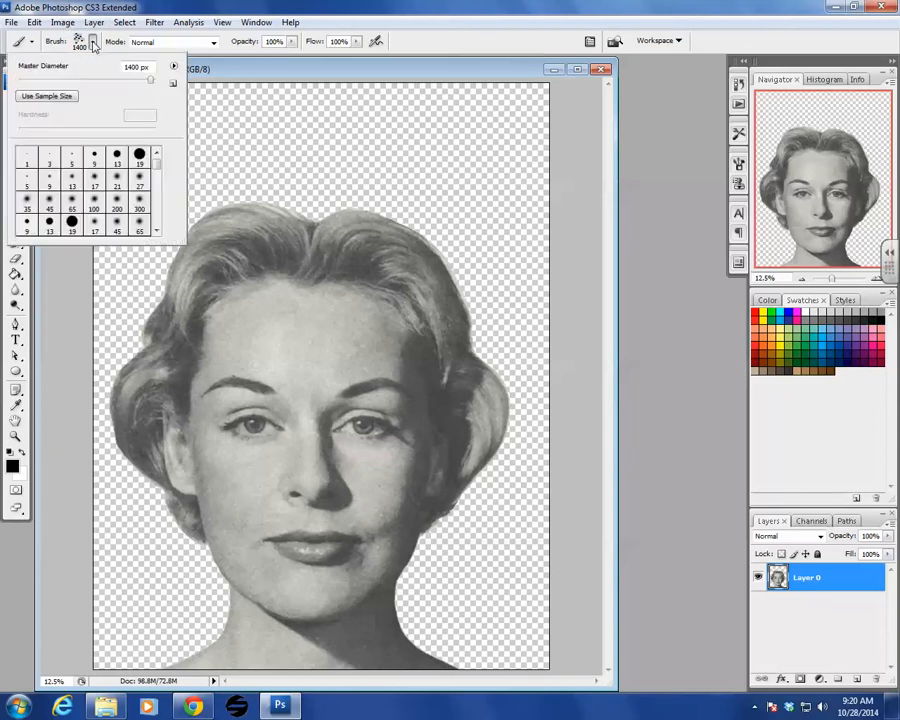
pyautogui.click(174, 68)
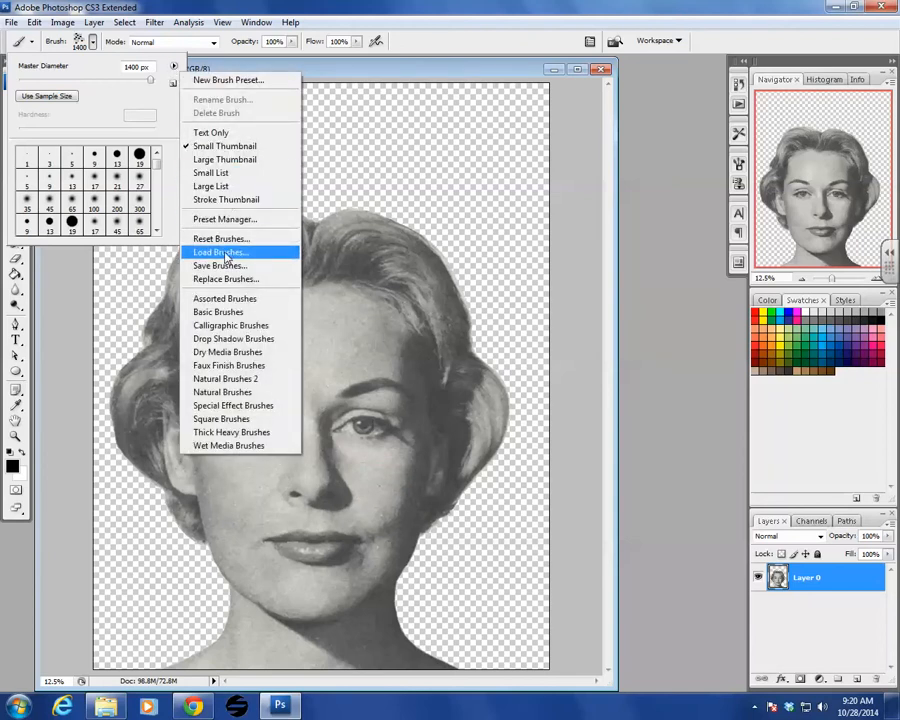
pyautogui.click(224, 253)
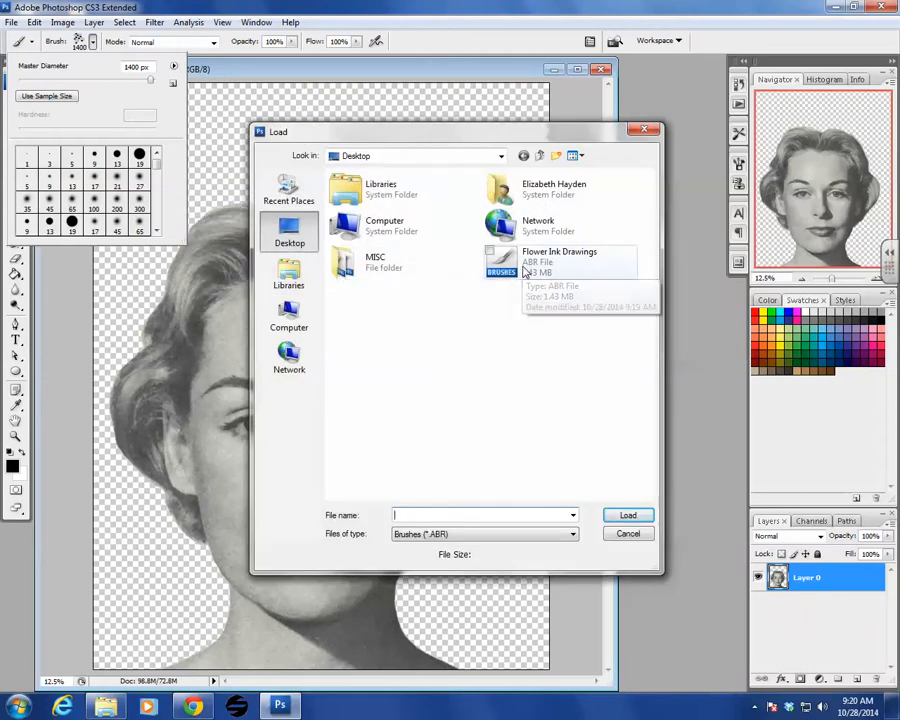
pyautogui.click(524, 271)
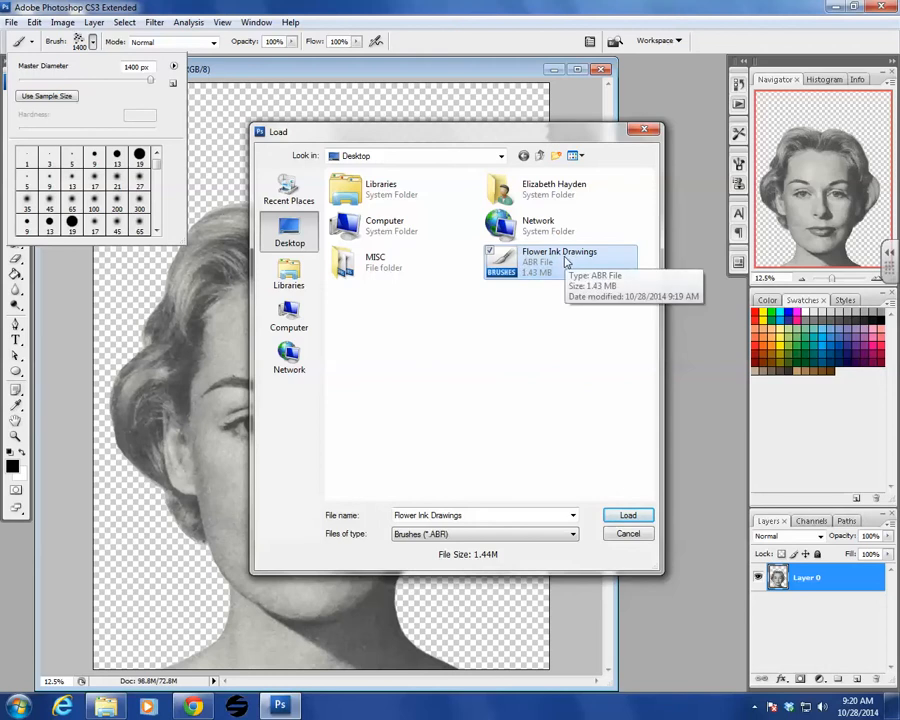
pyautogui.click(627, 516)
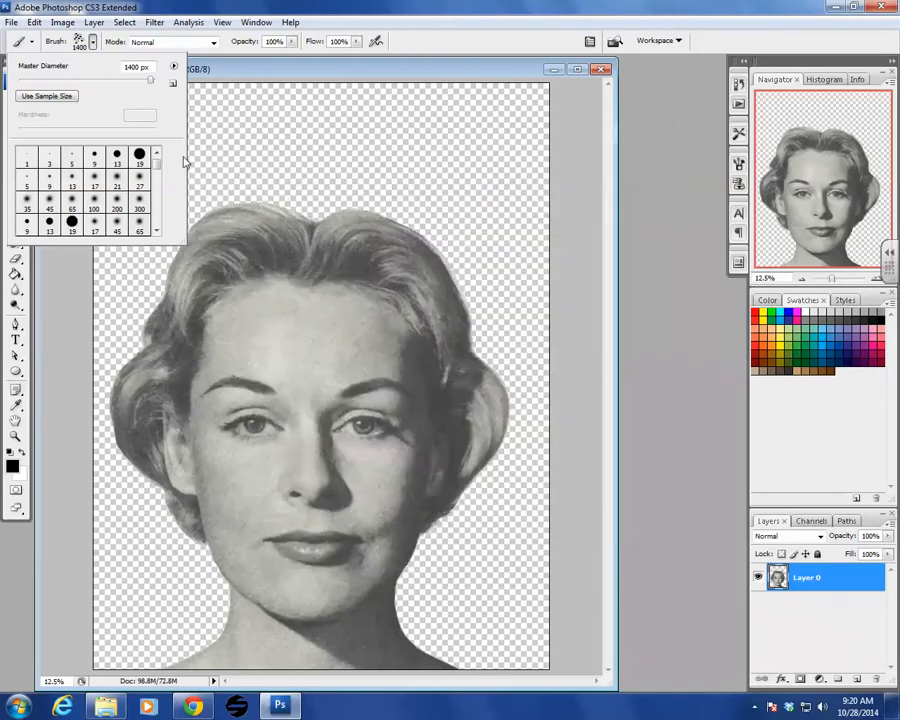
# Step: Choose the first 503 px flower from the loaded set as the brush, after trying the 492 px and 502 px flowers
pyautogui.moveTo(160, 170); pyautogui.dragTo(159, 232)
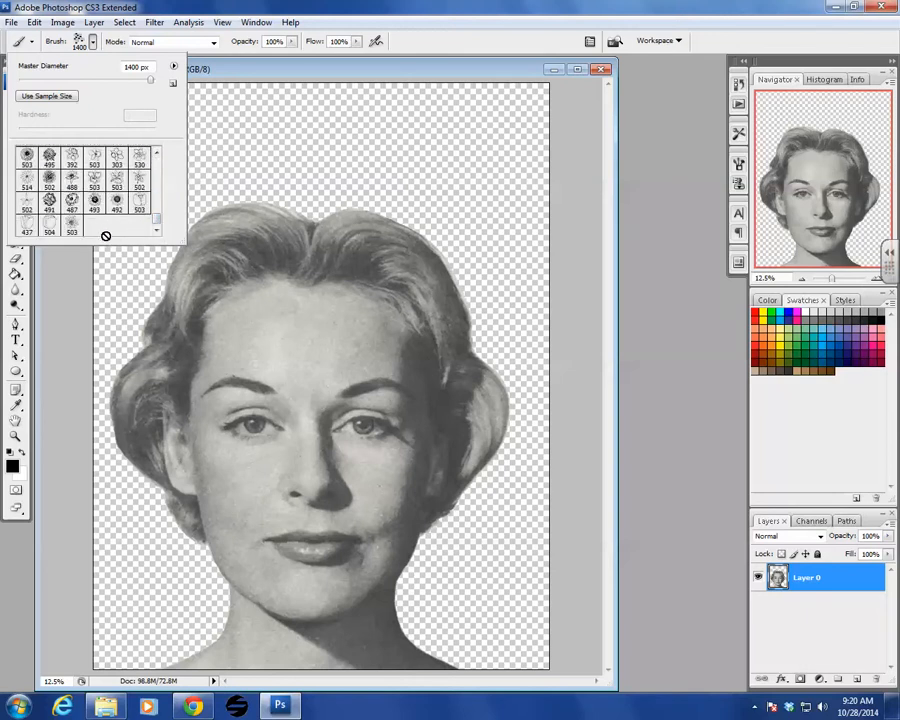
pyautogui.click(117, 202)
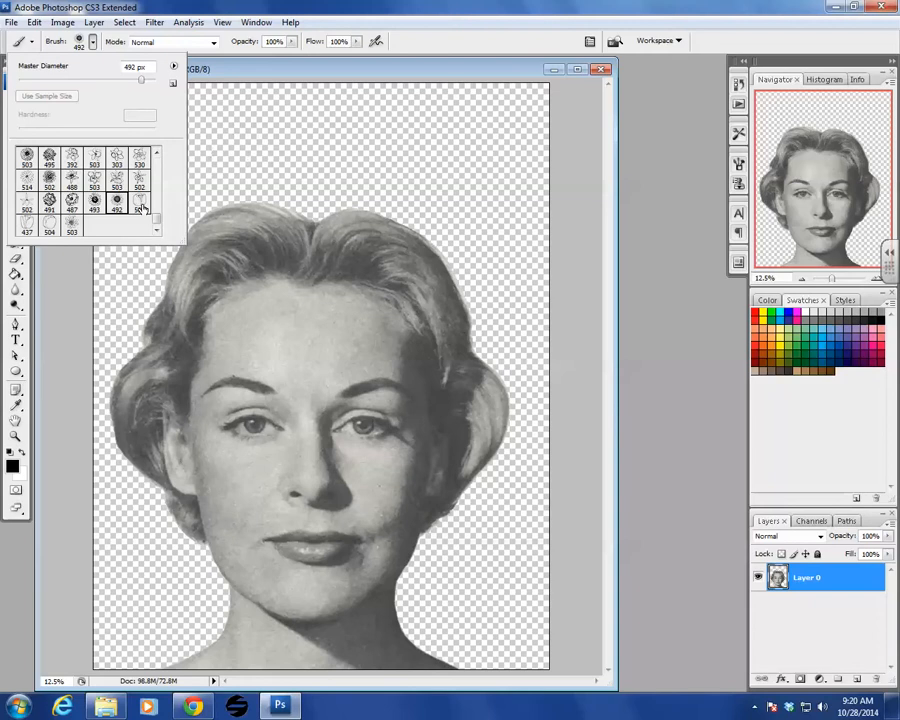
pyautogui.click(49, 180)
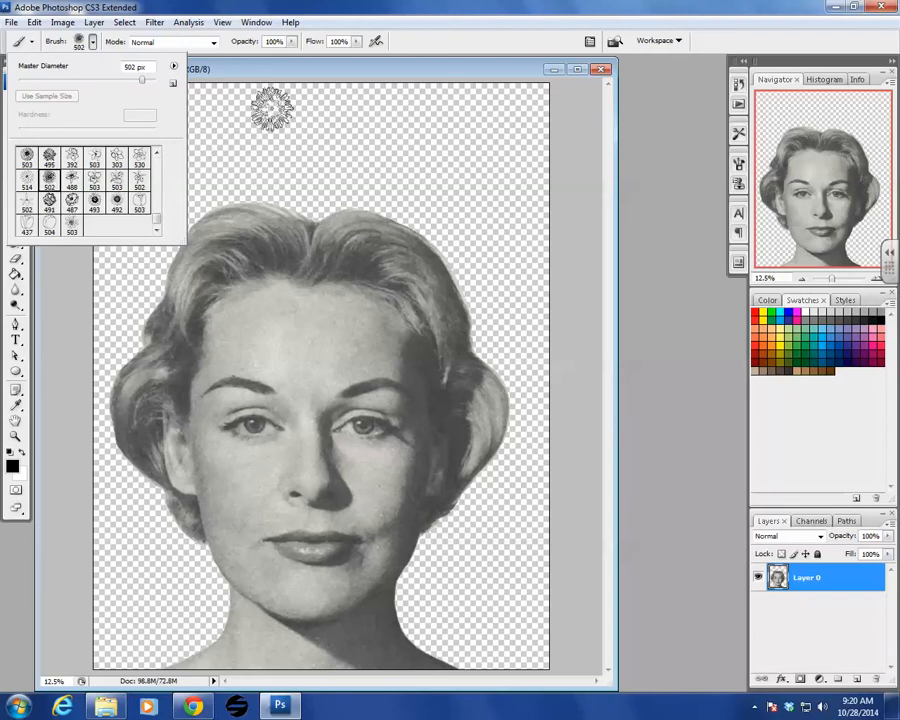
pyautogui.click(27, 158)
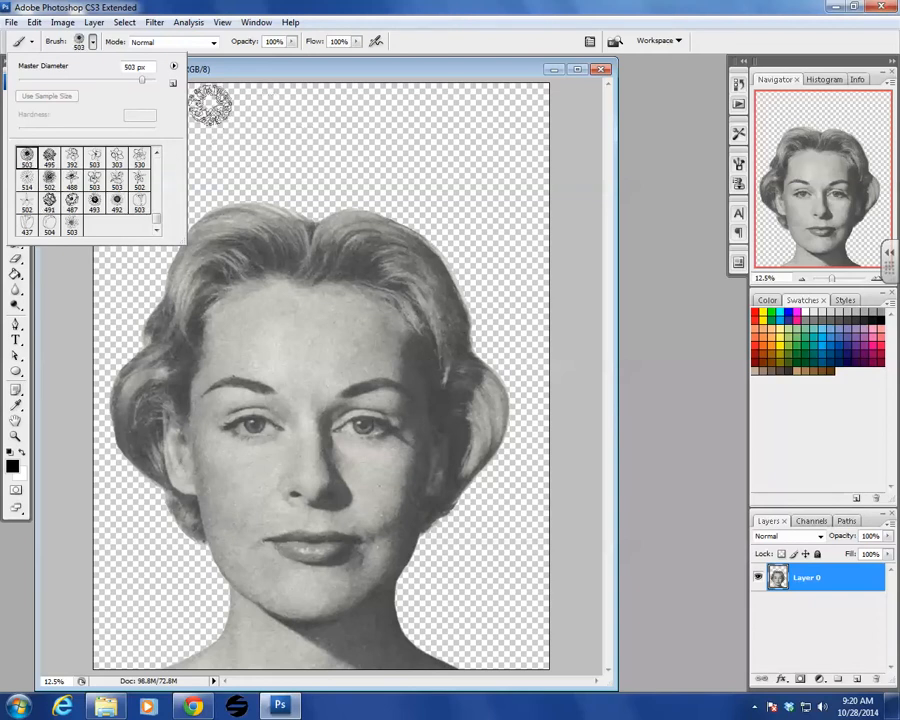
pyautogui.click(248, 69)
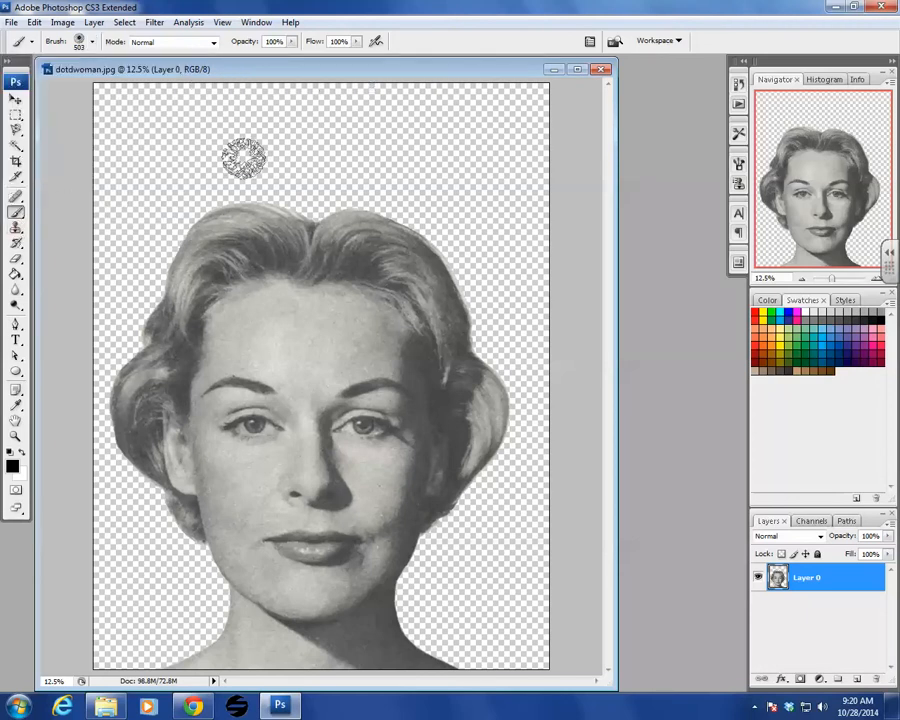
# Step: Enlarge the flower brush to a master diameter of 2500 px
pyautogui.press(']')
pyautogui.press(']')
pyautogui.press(']')
pyautogui.press(']')
pyautogui.press(']')
pyautogui.press(']')
pyautogui.press(']')
pyautogui.press(']')
pyautogui.press(']')
pyautogui.press(']')
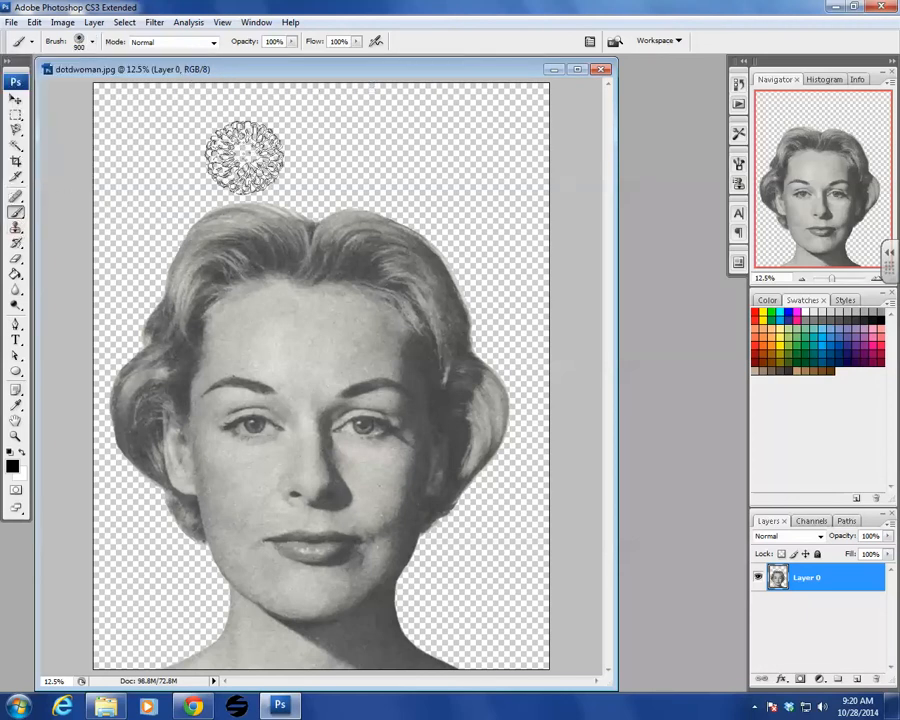
pyautogui.press(']')
pyautogui.press(']')
pyautogui.press(']')
pyautogui.press(']')
pyautogui.press(']')
pyautogui.press(']')
pyautogui.press(']')
pyautogui.press(']')
pyautogui.press(']')
pyautogui.press(']')
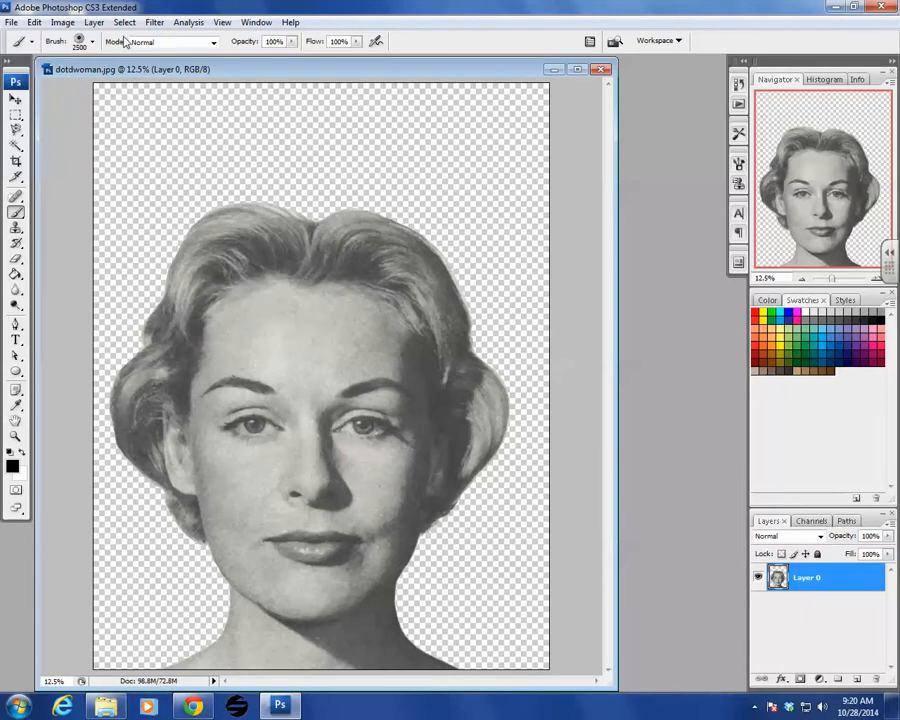
pyautogui.click(92, 42)
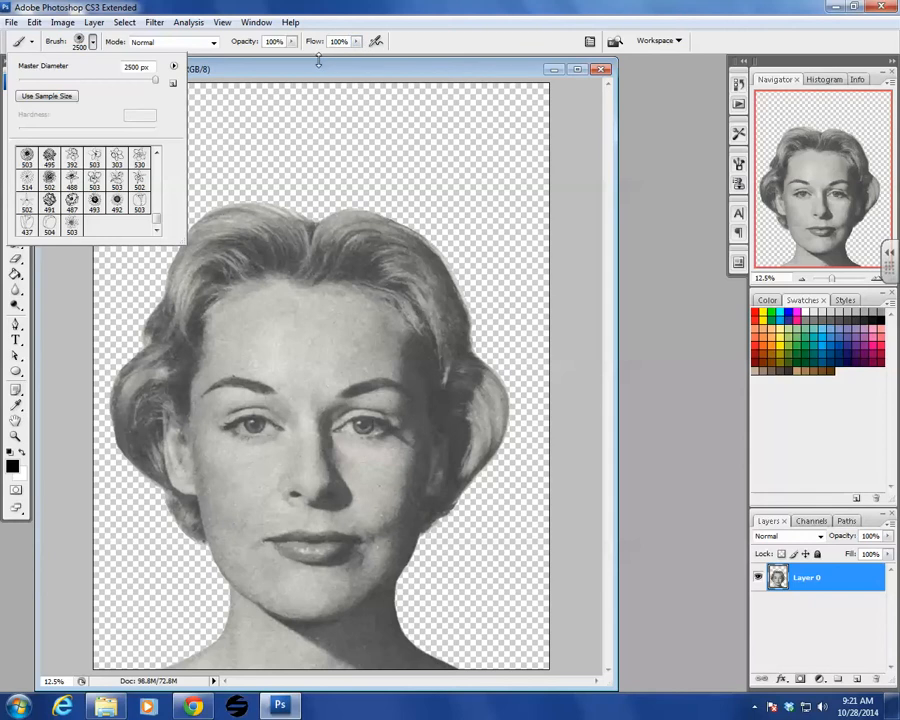
pyautogui.press('Return')
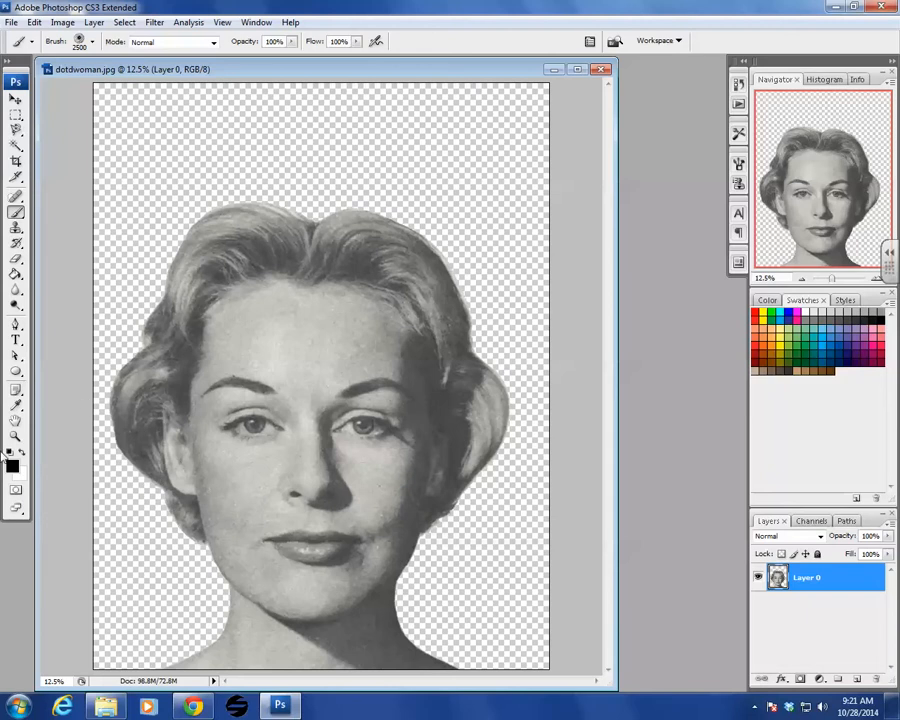
# Step: Set the foreground colour to purple 6f1baa and stamp one flower on a new layer, overlapping the upper-left of the woman's hair
pyautogui.click(10, 468)
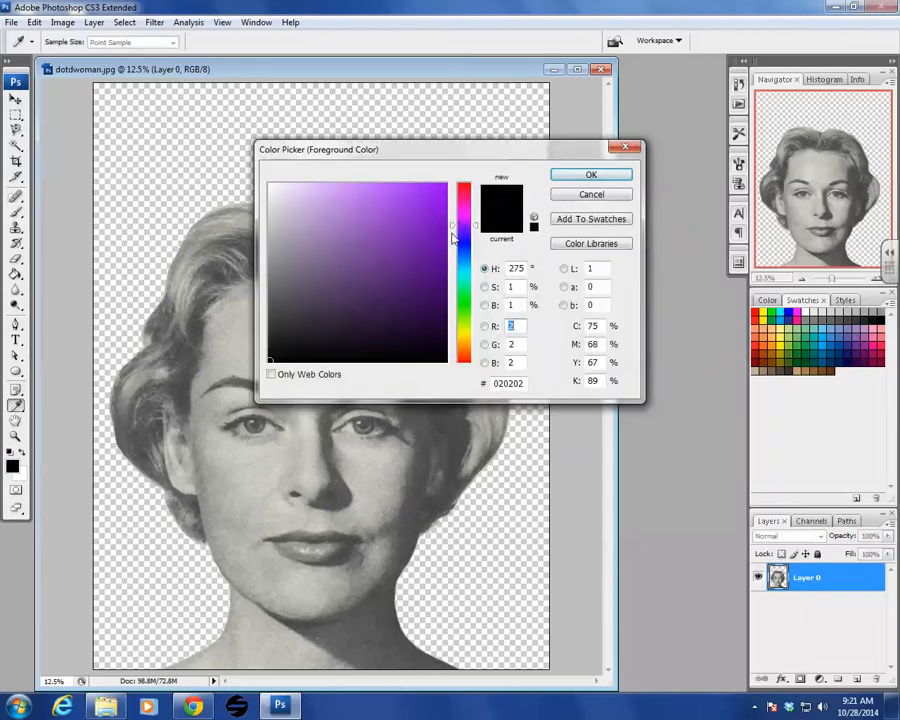
pyautogui.click(418, 242)
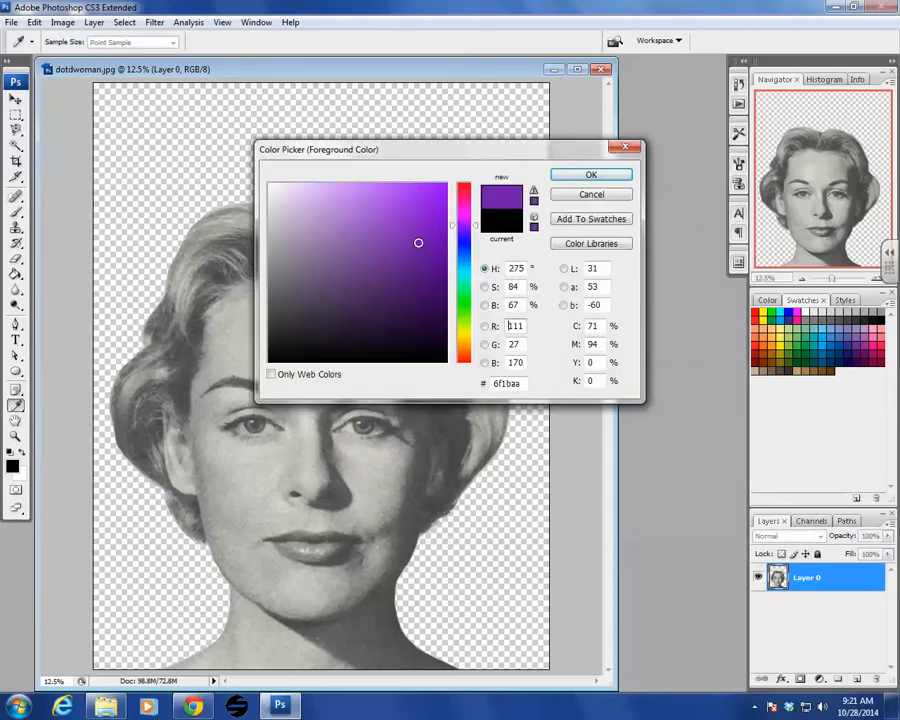
pyautogui.click(590, 176)
pyautogui.press('b')
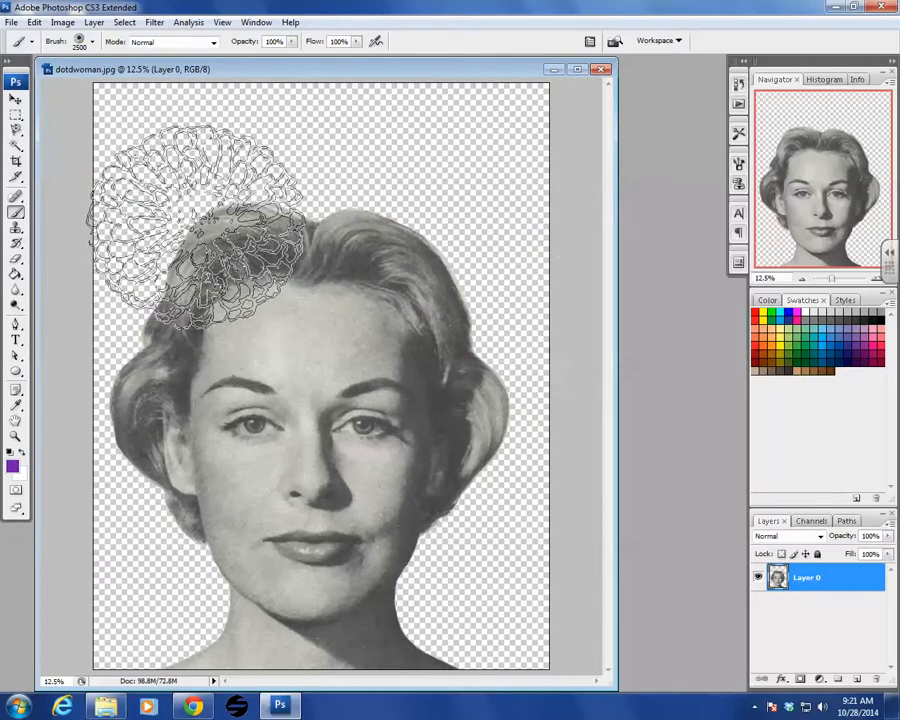
pyautogui.click(855, 680)
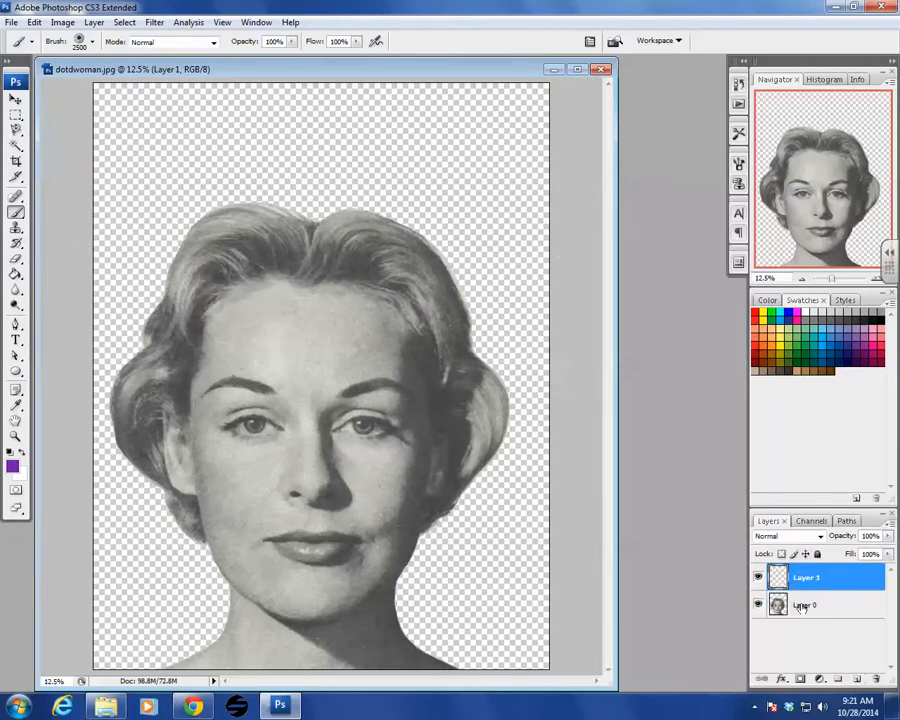
pyautogui.click(213, 192)
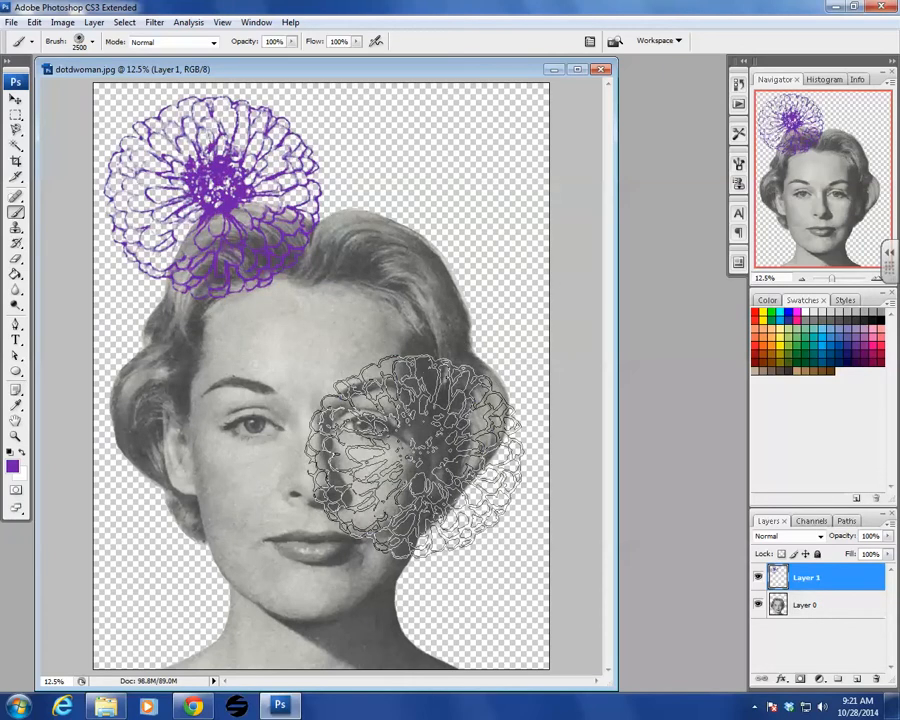
# Step: Change the foreground colour to blue 2199c0 for the flower brush
pyautogui.click(14, 463)
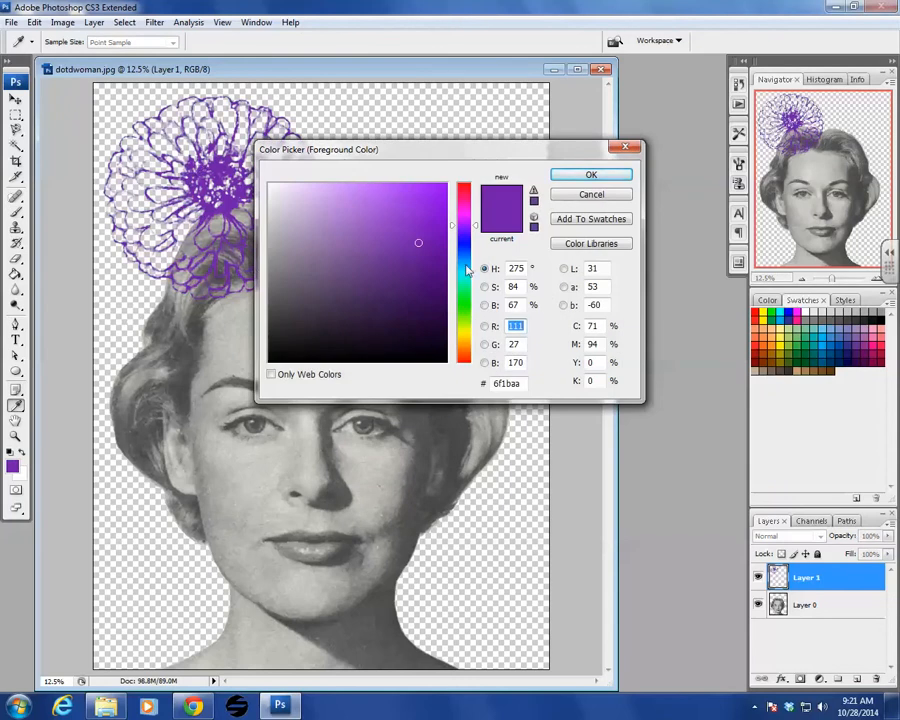
pyautogui.click(465, 266)
pyautogui.click(416, 228)
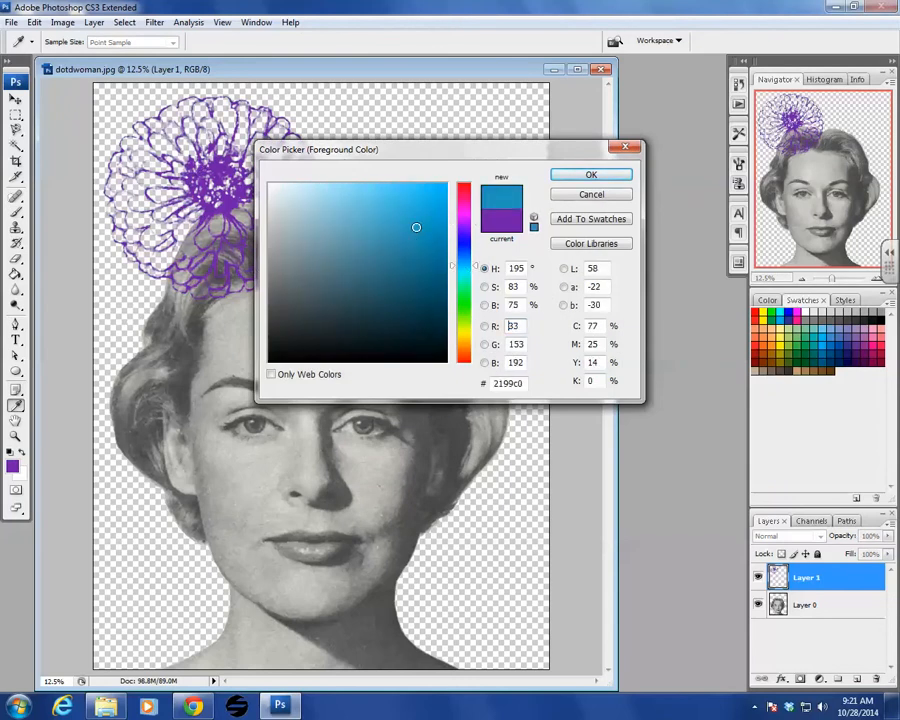
pyautogui.click(605, 175)
pyautogui.press('b')
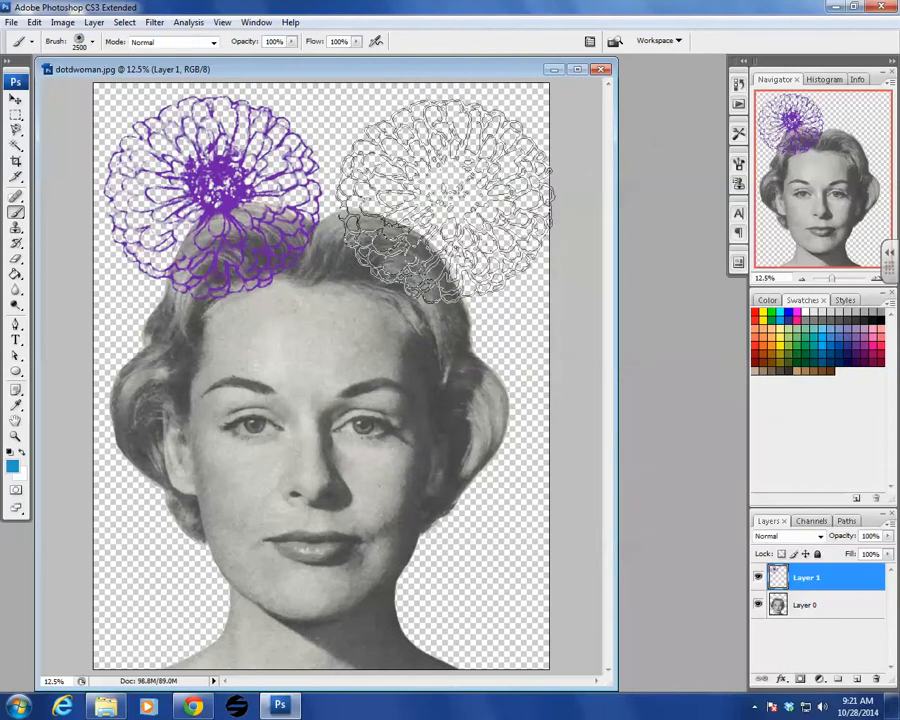
# Step: Stamp a blue flower at 1300 px over the right side of the hair, and move the flower layer below the portrait layer
pyautogui.press('[')
pyautogui.press('[')
pyautogui.press('[')
pyautogui.press('[')
pyautogui.press('[')
pyautogui.press('[')
pyautogui.press('[')
pyautogui.press('[')
pyautogui.press('[')
pyautogui.press('[')
pyautogui.press('[')
pyautogui.press('[')
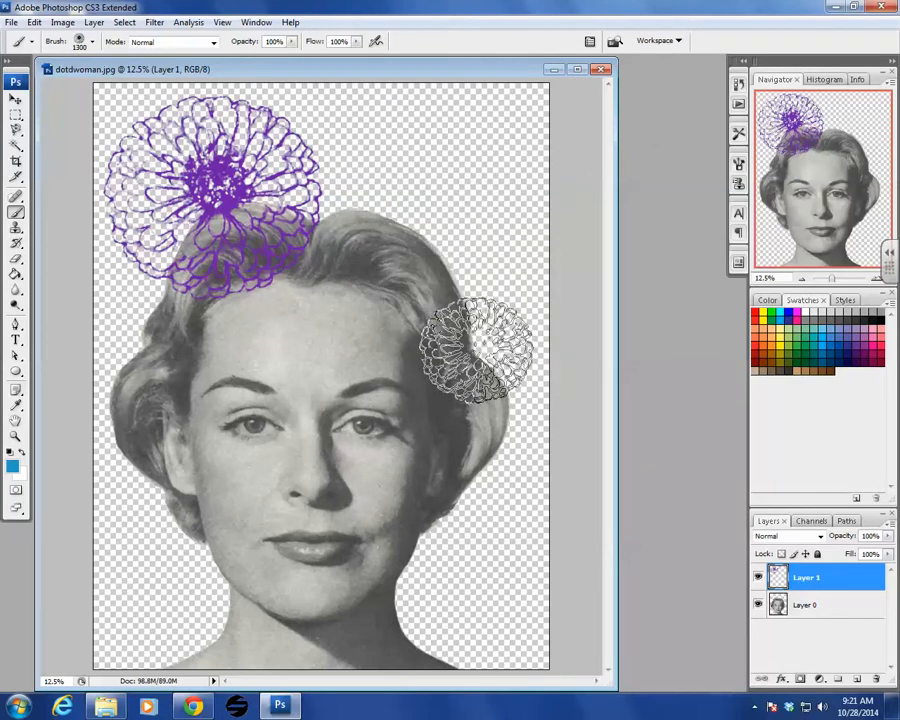
pyautogui.click(476, 350)
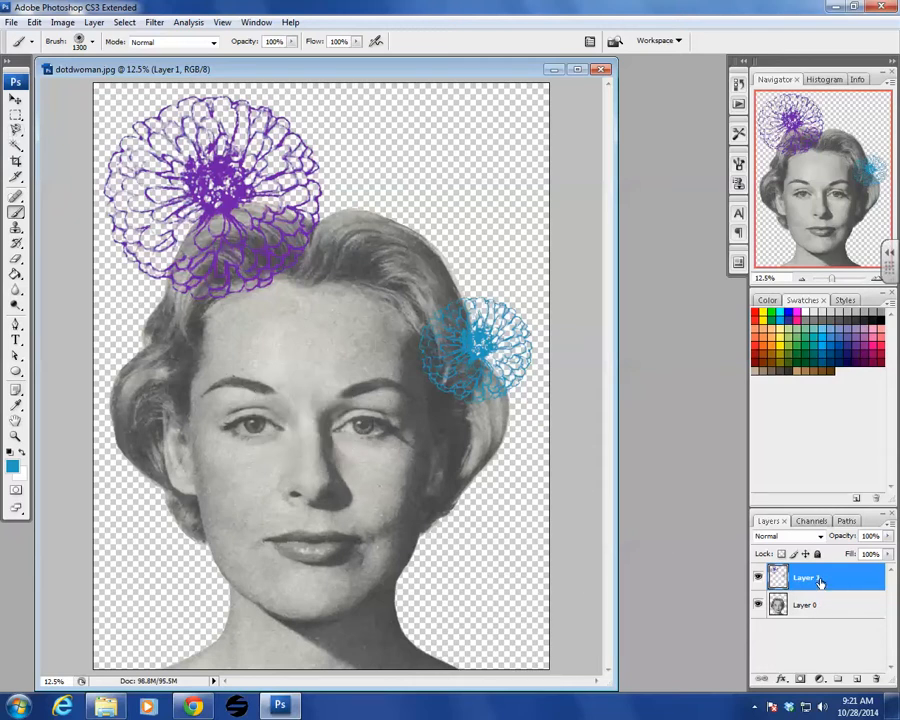
pyautogui.moveTo(818, 580); pyautogui.dragTo(818, 638)
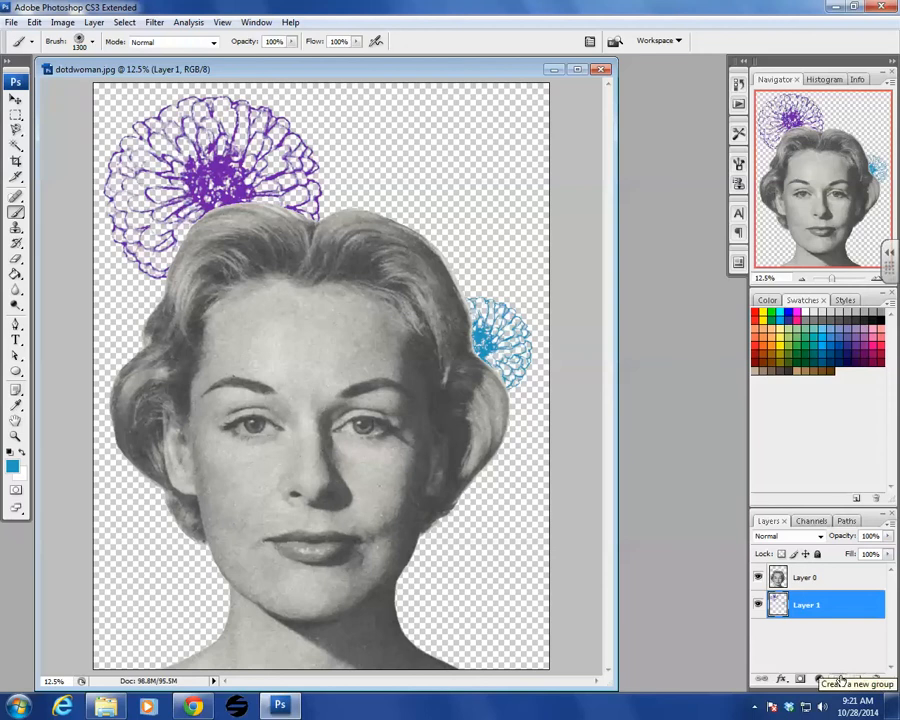
# Step: Select the woman's silhouette on Layer 0 by selecting the transparent background with the Magic Wand and inverting the selection
pyautogui.click(790, 578)
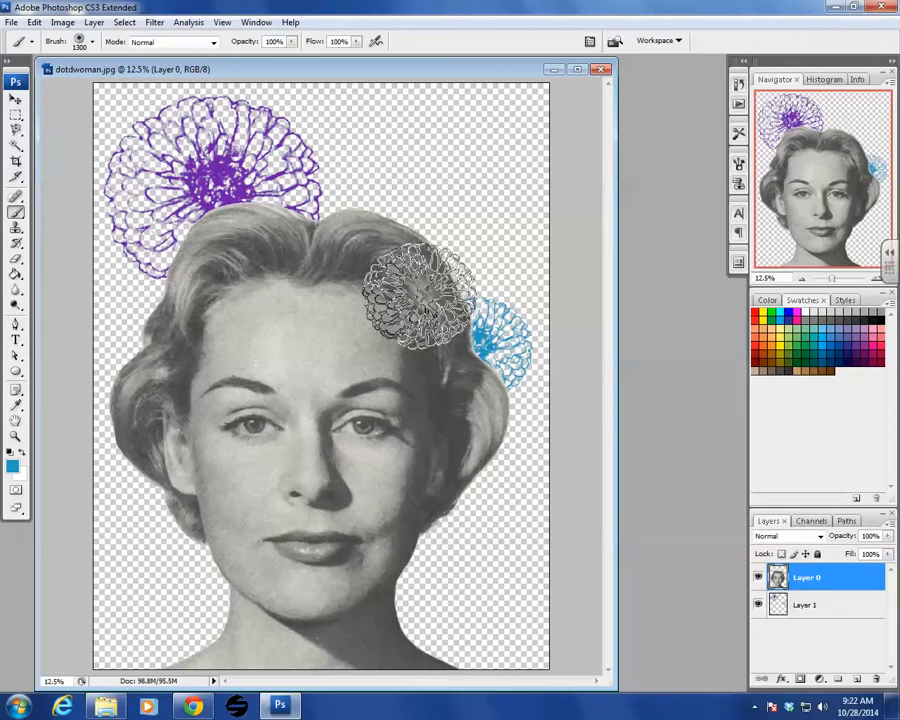
pyautogui.click(16, 146)
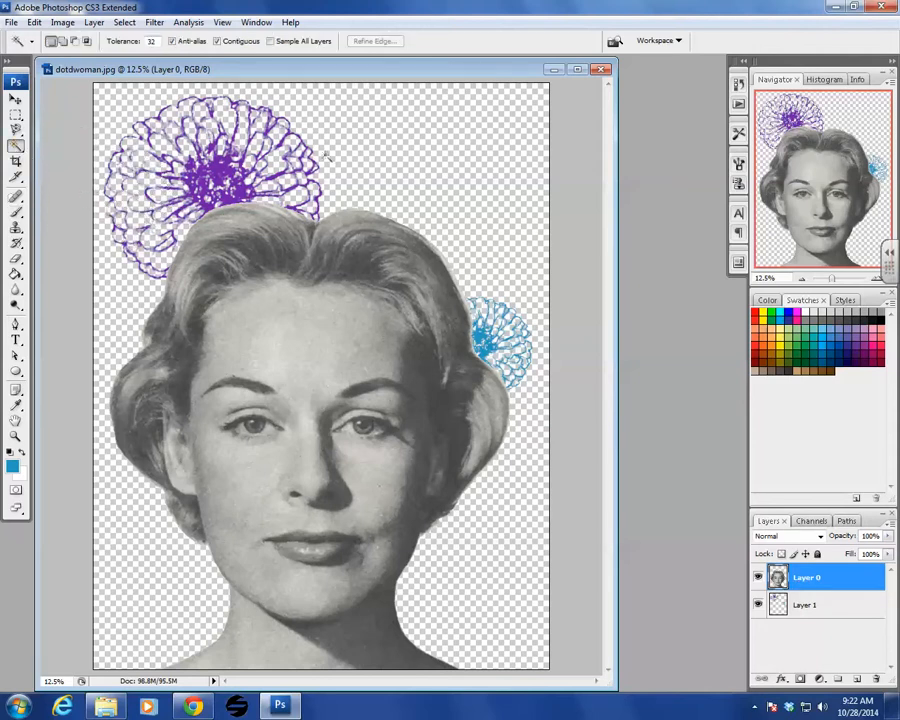
pyautogui.click(452, 185)
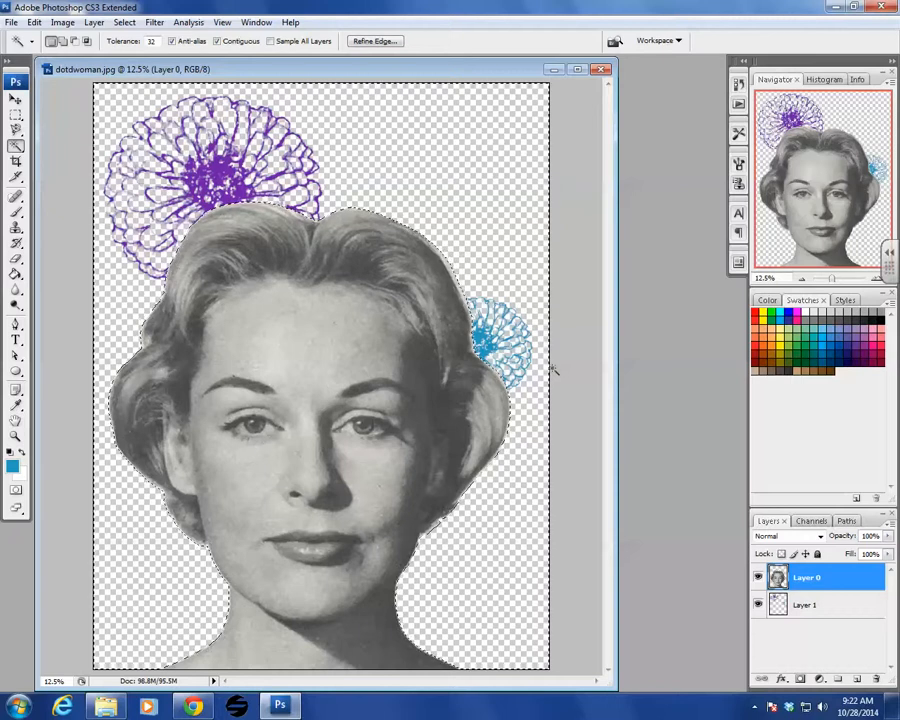
pyautogui.rightClick(291, 318)
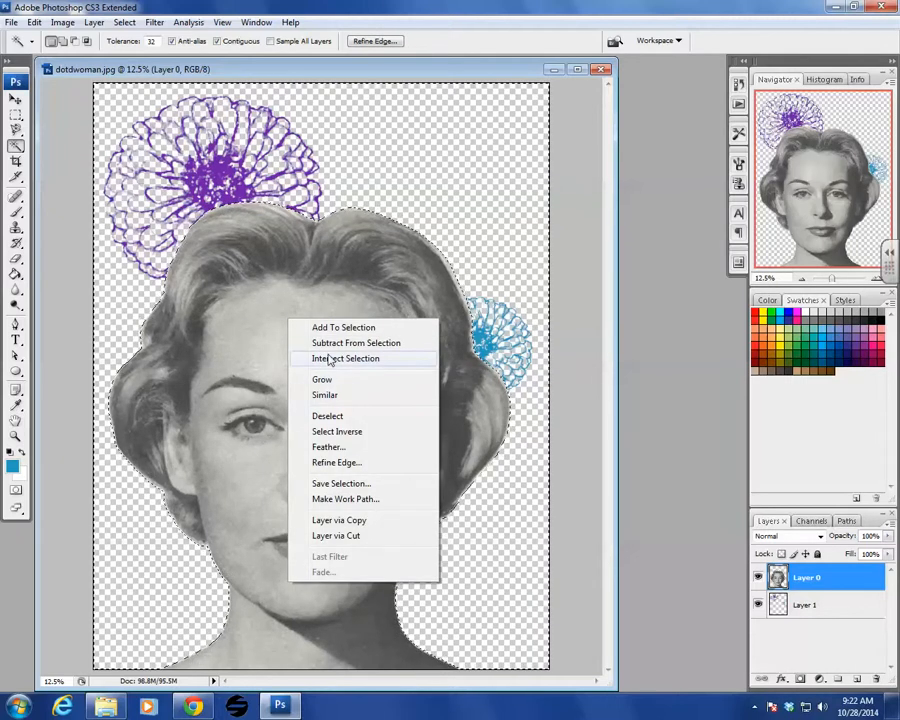
pyautogui.click(332, 432)
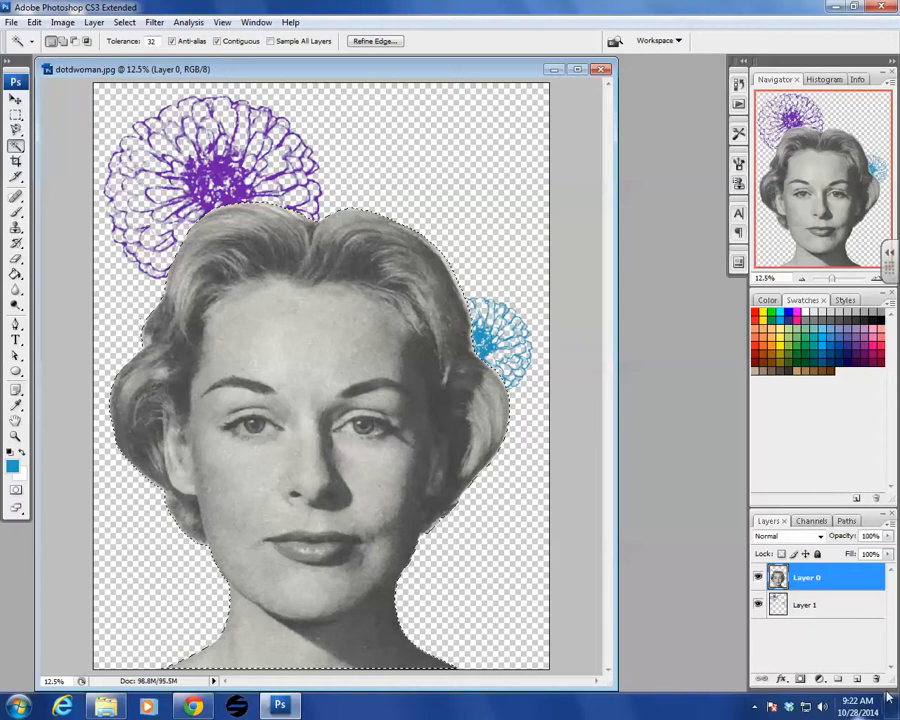
# Step: Add a new layer above the portrait and set the Brush tool's foreground colour to near-black
pyautogui.click(857, 680)
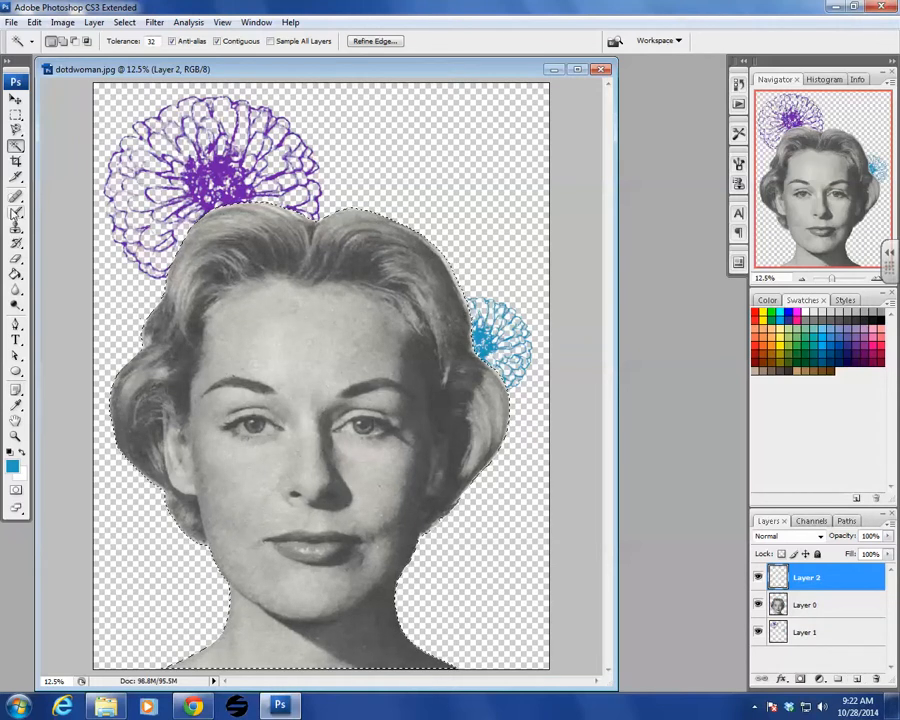
pyautogui.click(15, 212)
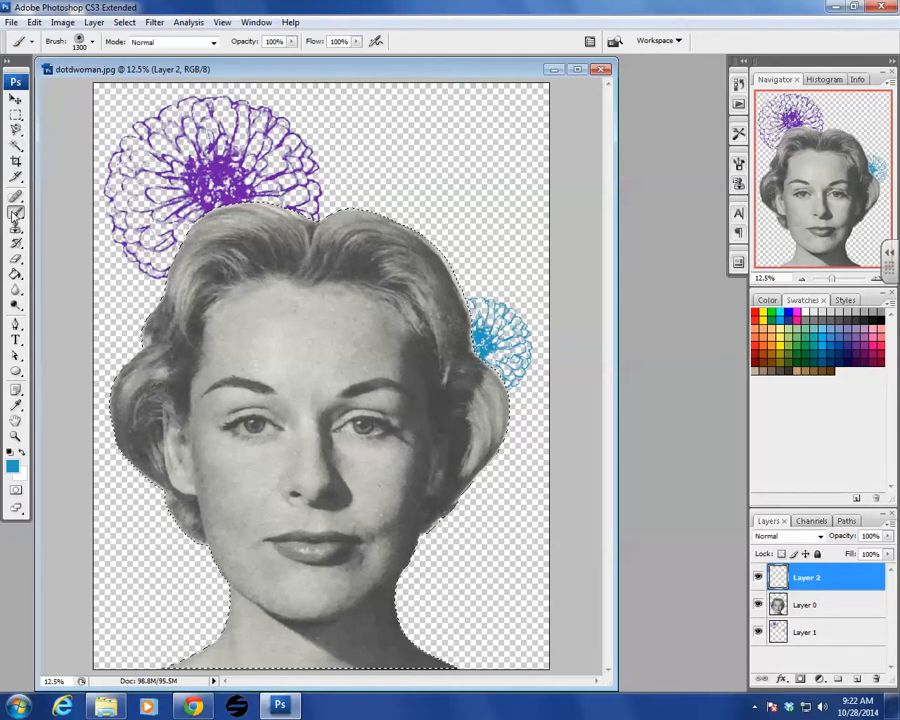
pyautogui.click(13, 466)
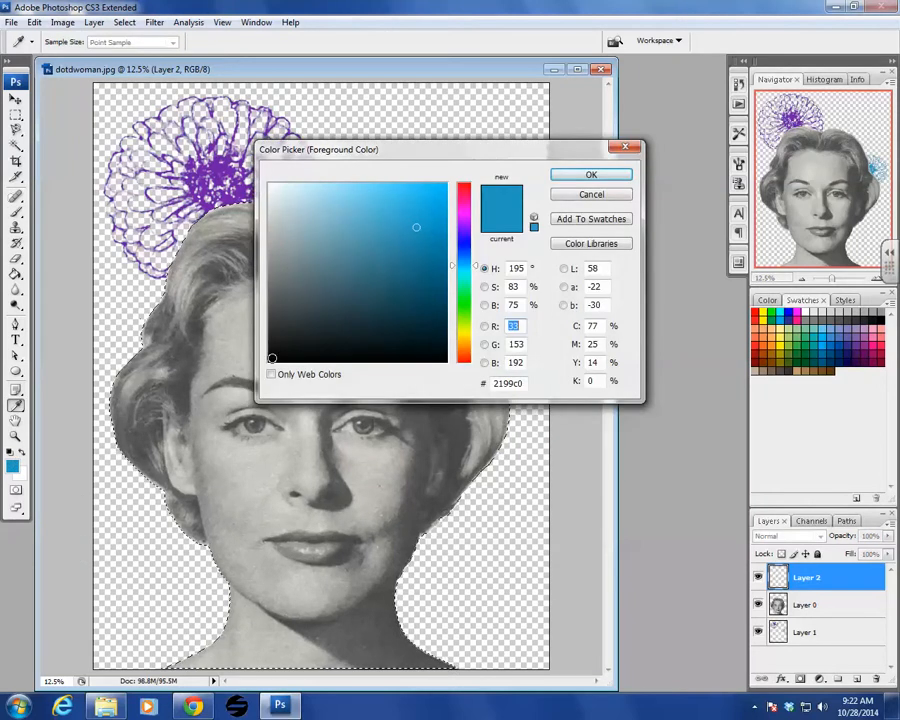
pyautogui.click(271, 358)
pyautogui.click(574, 176)
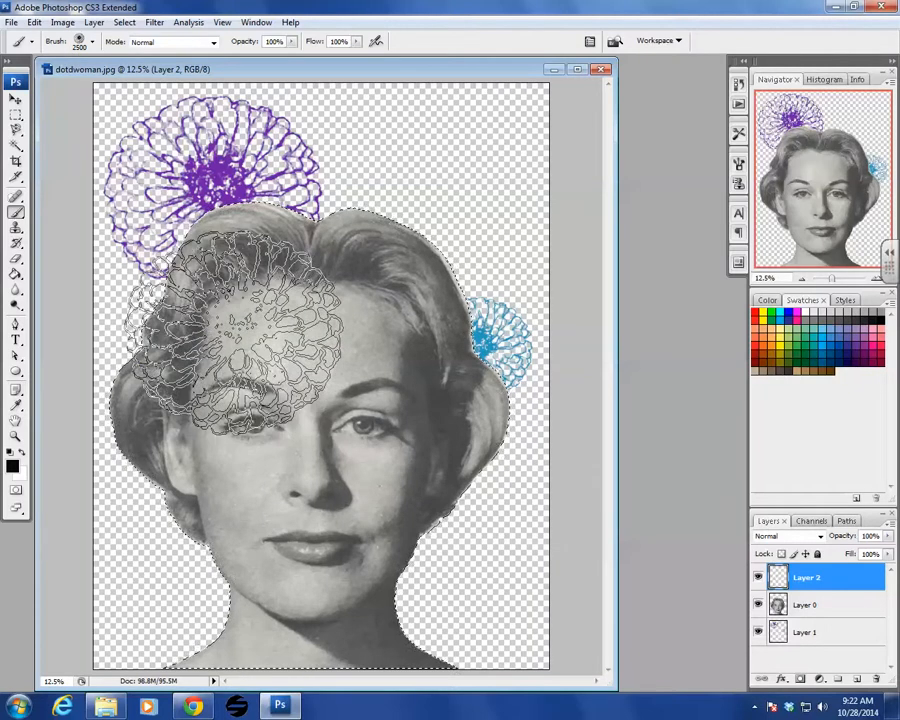
# Step: Stamp three black flowers at 2500 px inside the selection, over the left forehead, the neck, and the right eye and cheek
pyautogui.click(237, 330)
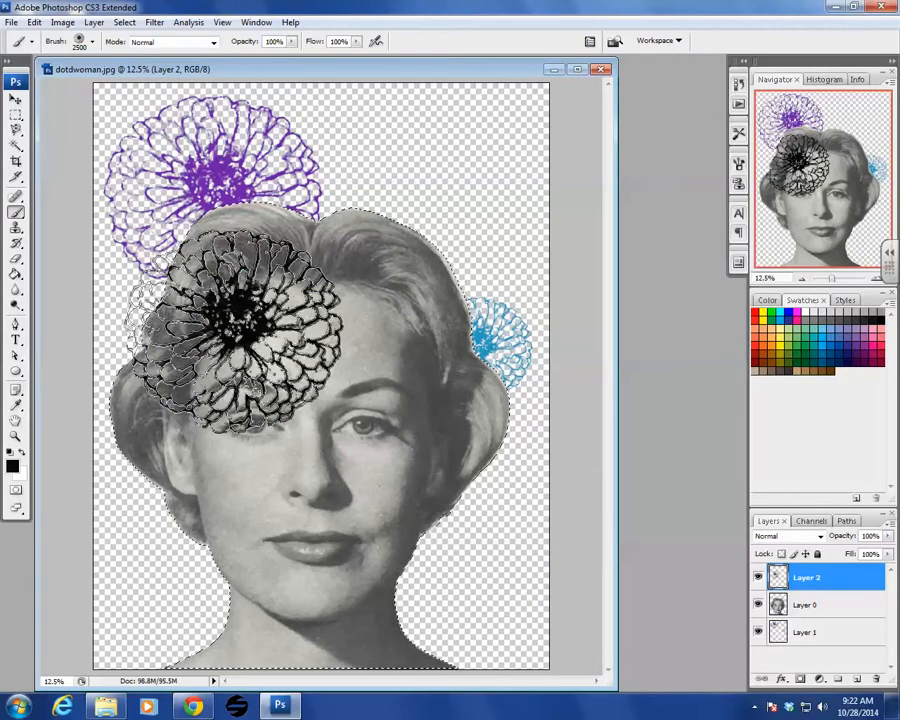
pyautogui.click(370, 598)
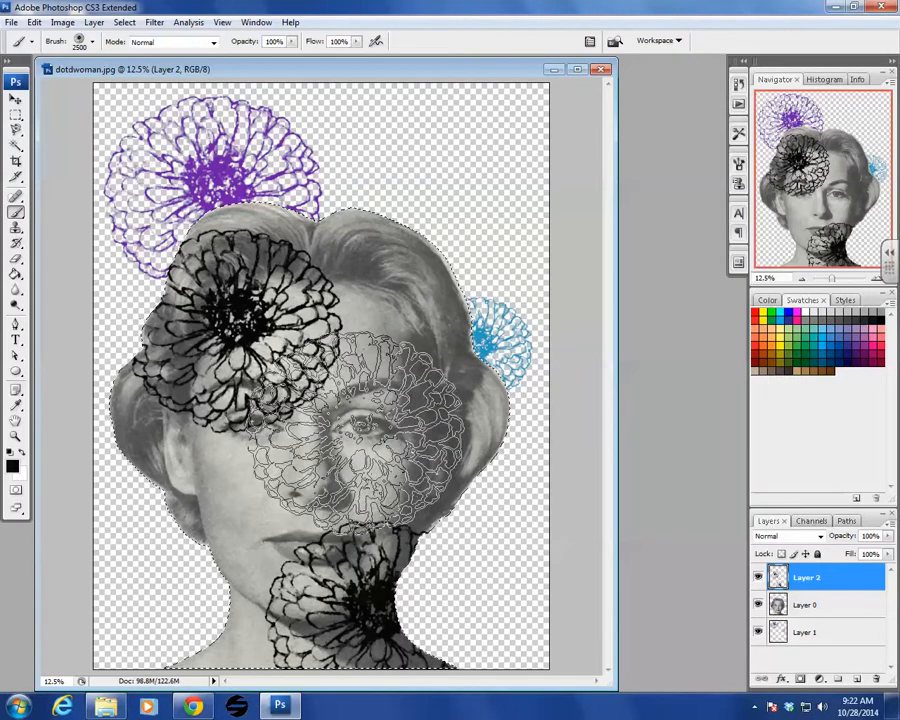
pyautogui.click(355, 430)
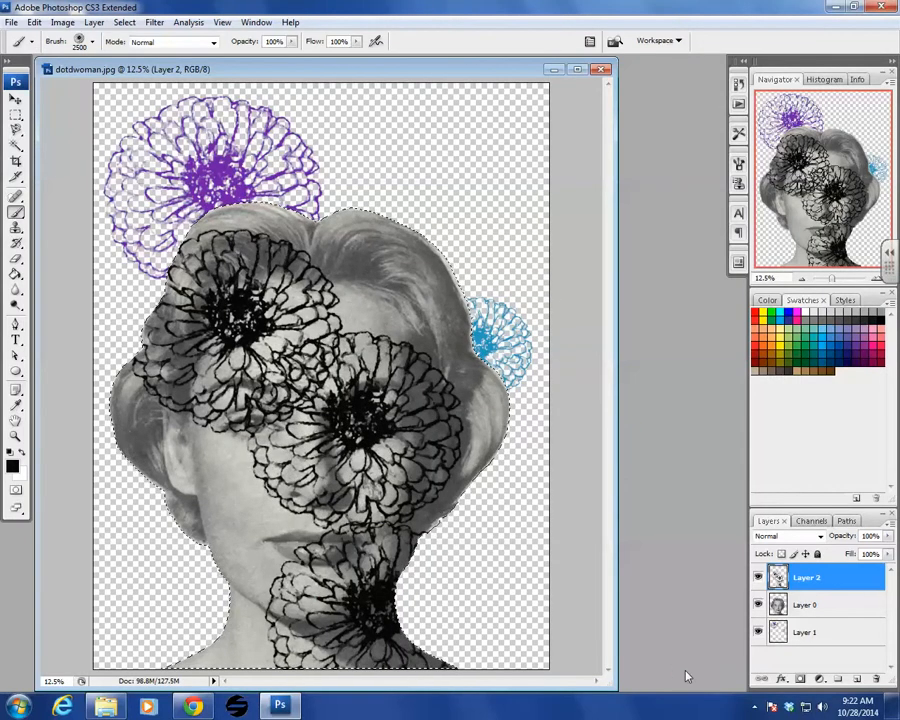